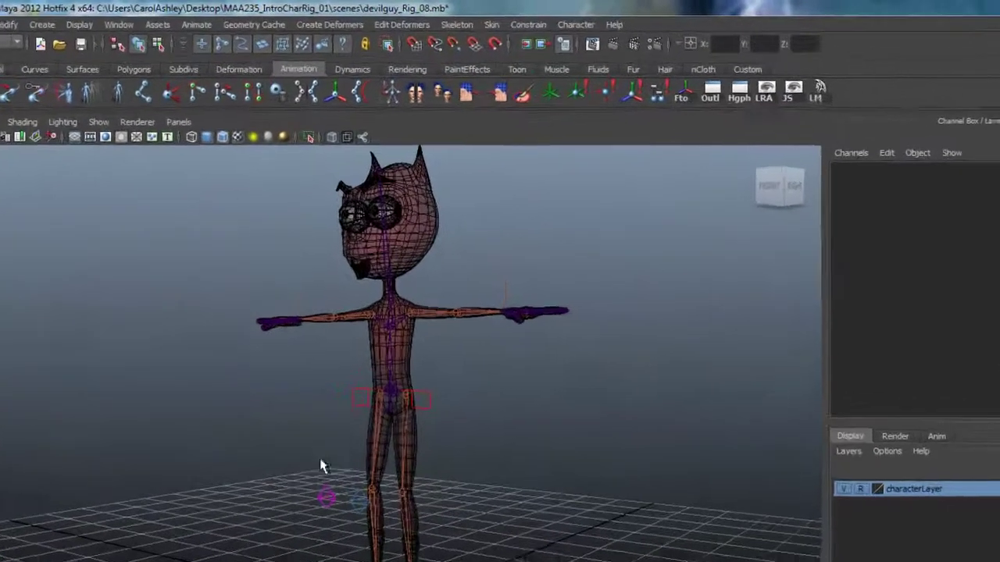
# - Examine the rigged character's torso, arms and hips from several angles
pyautogui.keyDown('alt'); pyautogui.moveTo(310, 376); pyautogui.dragTo(540, 371, button='right'); pyautogui.keyUp('alt')
pyautogui.keyDown('alt'); pyautogui.moveTo(609, 465); pyautogui.dragTo(374, 370); pyautogui.keyUp('alt')
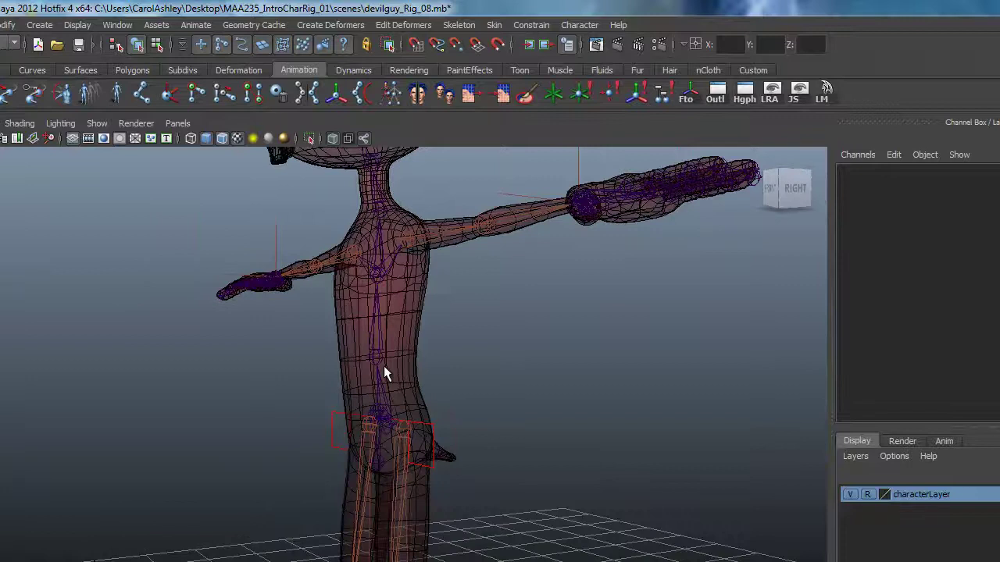
pyautogui.keyDown('alt'); pyautogui.moveTo(379, 274); pyautogui.dragTo(525, 312); pyautogui.keyUp('alt')
pyautogui.keyDown('alt'); pyautogui.moveTo(531, 316); pyautogui.dragTo(546, 365, button='middle'); pyautogui.keyUp('alt')
pyautogui.keyDown('alt'); pyautogui.moveTo(666, 397); pyautogui.dragTo(455, 383, button='right'); pyautogui.keyUp('alt')
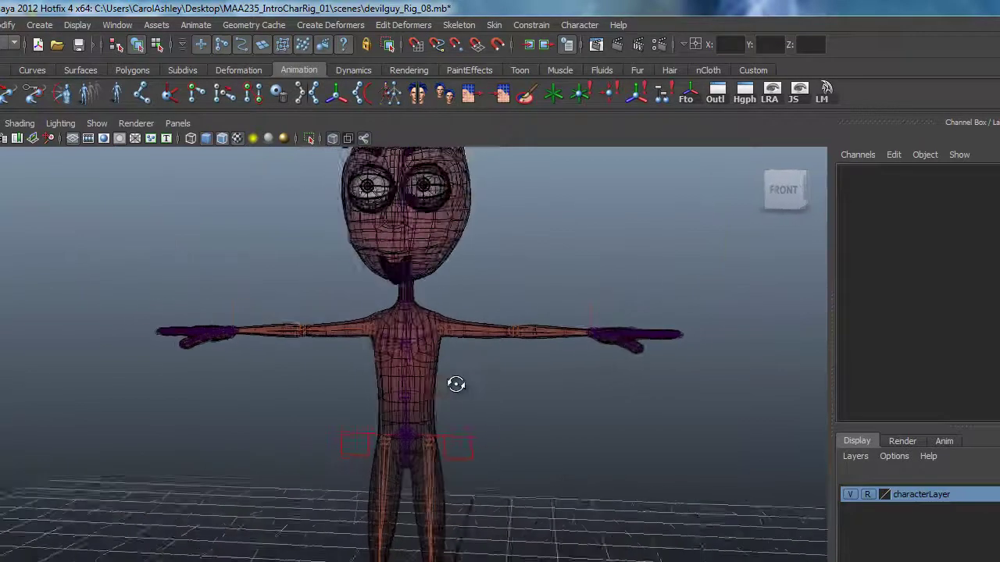
pyautogui.keyDown('alt'); pyautogui.moveTo(456, 383); pyautogui.dragTo(397, 379); pyautogui.keyUp('alt')
pyautogui.keyDown('alt'); pyautogui.moveTo(537, 397); pyautogui.dragTo(453, 396, button='right'); pyautogui.keyUp('alt')
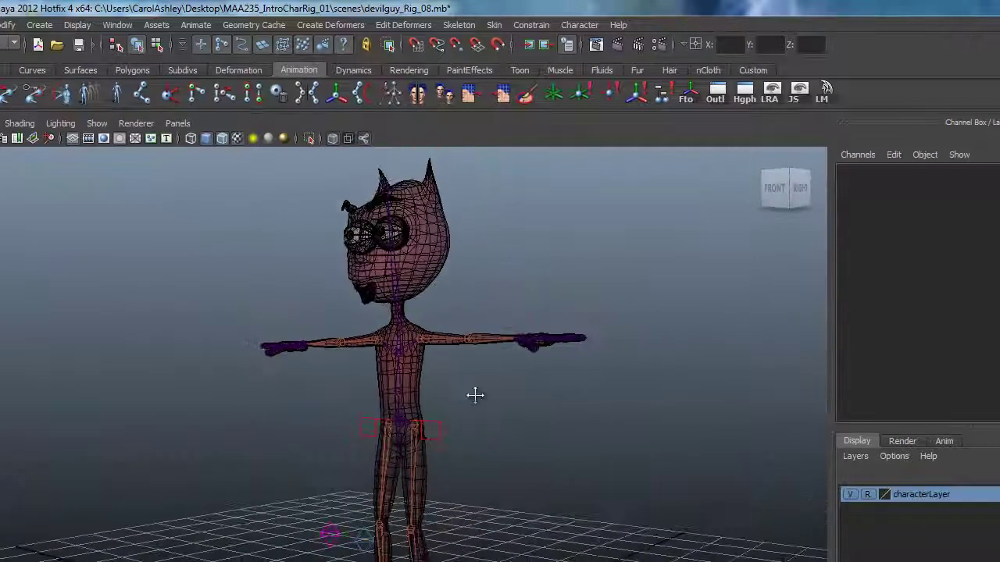
pyautogui.moveTo(476, 395)
pyautogui.keyDown('alt'); pyautogui.mouseDown(button='middle')
pyautogui.moveTo(471, 364)
pyautogui.moveTo(482, 378)
pyautogui.mouseUp(button='middle'); pyautogui.keyUp('alt')
pyautogui.keyDown('alt'); pyautogui.moveTo(482, 378); pyautogui.dragTo(515, 402); pyautogui.keyUp('alt')
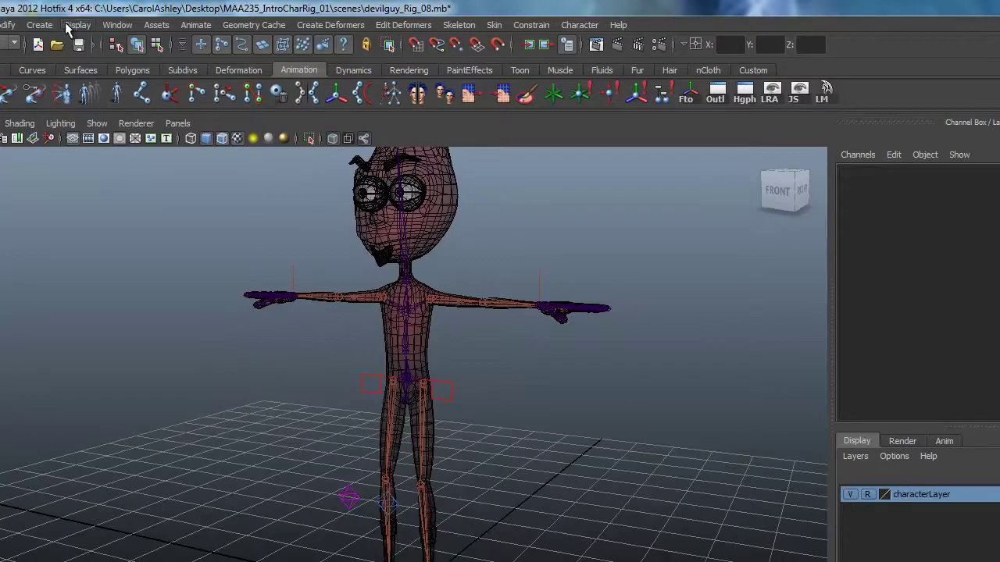
# - Create a NURBS circle and raise it to the character's waist, at about 4.059 in Translate Y
pyautogui.click(67, 27)
pyautogui.moveTo(46, 26)
pyautogui.moveTo(61, 49)
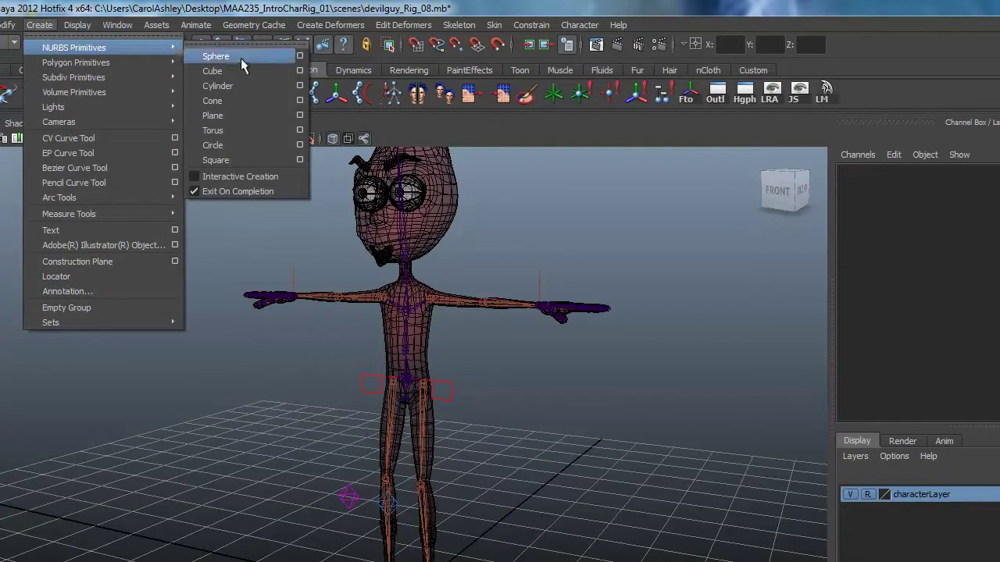
pyautogui.click(218, 145)
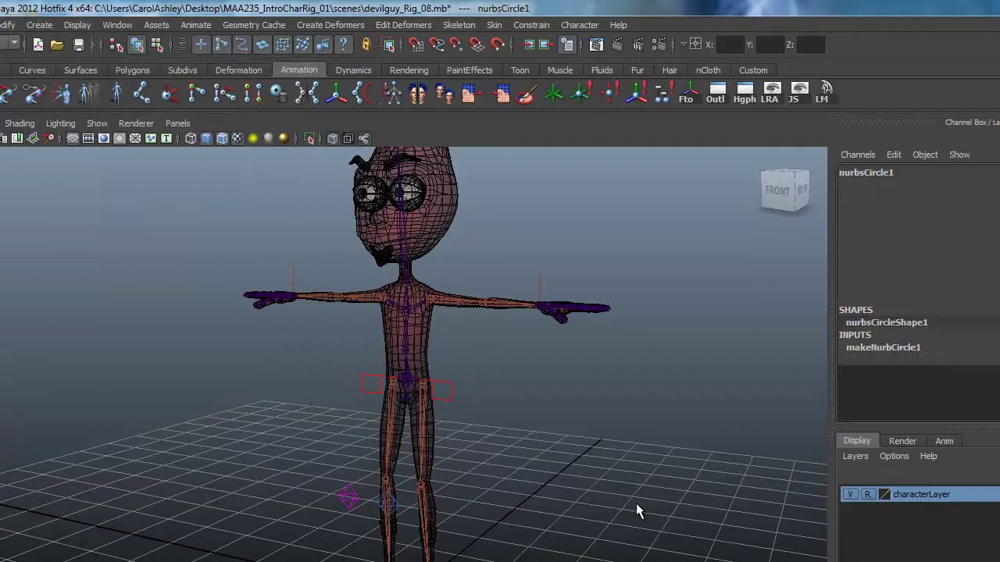
pyautogui.keyDown('alt'); pyautogui.moveTo(636, 503); pyautogui.dragTo(482, 503, button='right'); pyautogui.keyUp('alt')
pyautogui.press('e')
pyautogui.press('w')
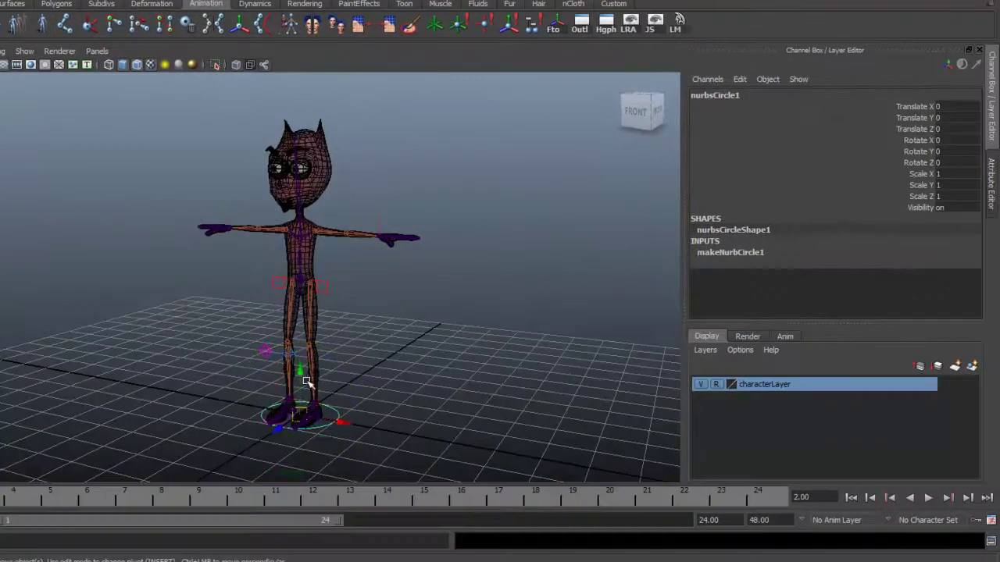
pyautogui.moveTo(306, 383); pyautogui.dragTo(307, 218)
# - Scale the NURBS circle uniformly to about 0.441 around the waist, and delete it
pyautogui.keyDown('alt'); pyautogui.moveTo(229, 306); pyautogui.dragTo(573, 316, button='right'); pyautogui.keyUp('alt')
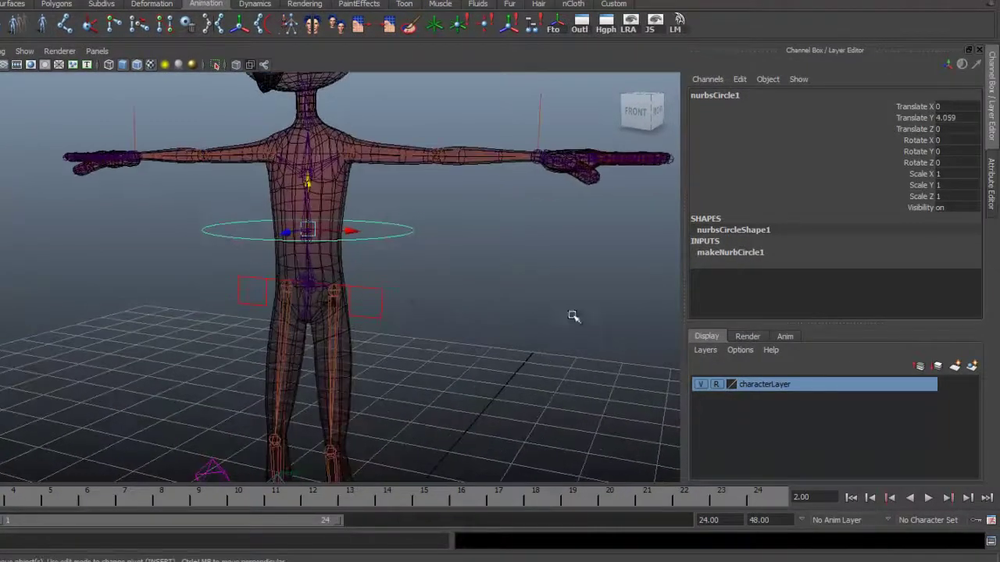
pyautogui.keyDown('alt'); pyautogui.moveTo(388, 322); pyautogui.dragTo(321, 343); pyautogui.keyUp('alt')
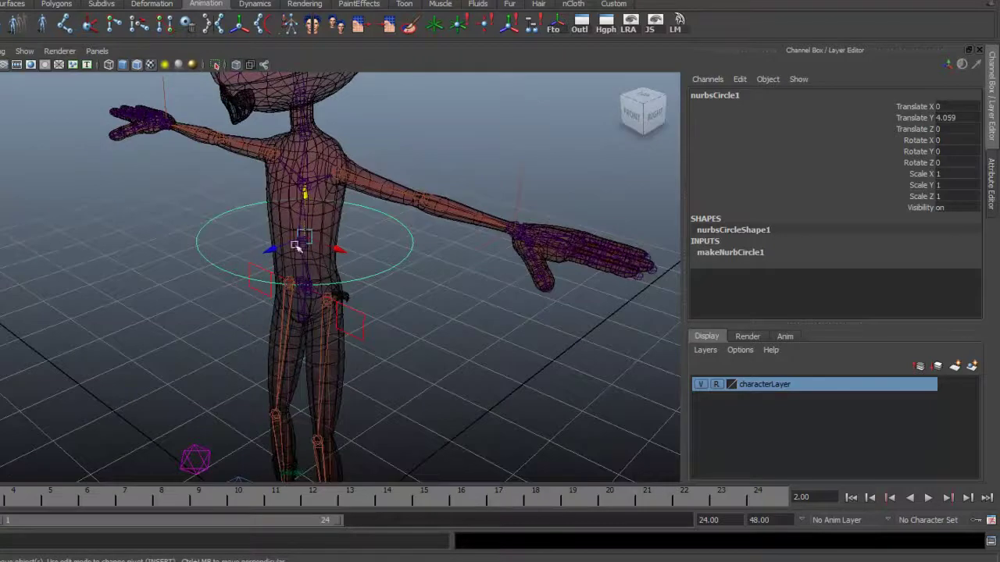
pyautogui.keyDown('alt'); pyautogui.moveTo(261, 320); pyautogui.dragTo(250, 302); pyautogui.keyUp('alt')
pyautogui.keyDown('alt'); pyautogui.moveTo(250, 301); pyautogui.dragTo(343, 304, button='right'); pyautogui.keyUp('alt')
pyautogui.keyDown('alt'); pyautogui.moveTo(297, 303); pyautogui.dragTo(347, 300); pyautogui.keyUp('alt')
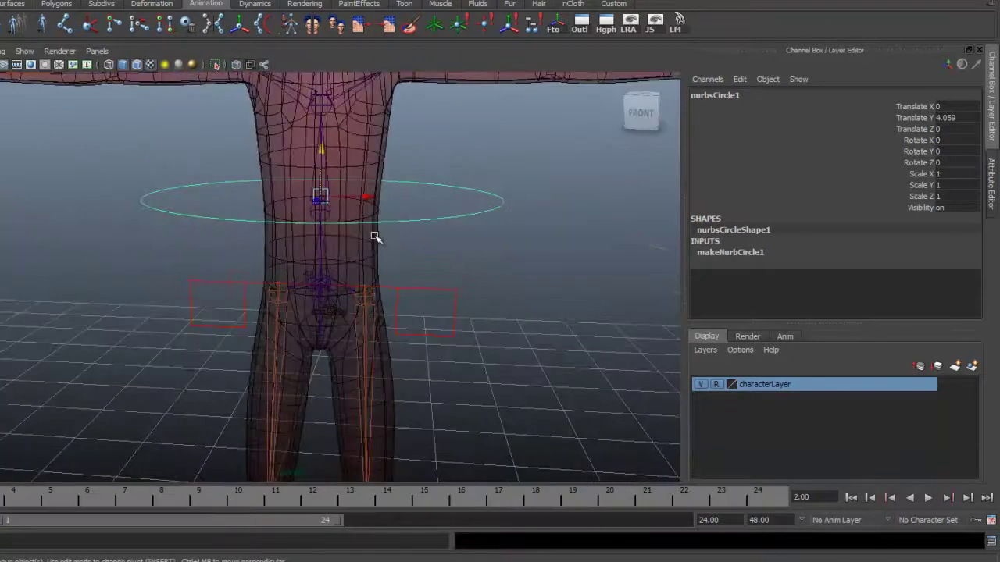
pyautogui.keyDown('alt'); pyautogui.moveTo(375, 236); pyautogui.dragTo(427, 268); pyautogui.keyUp('alt')
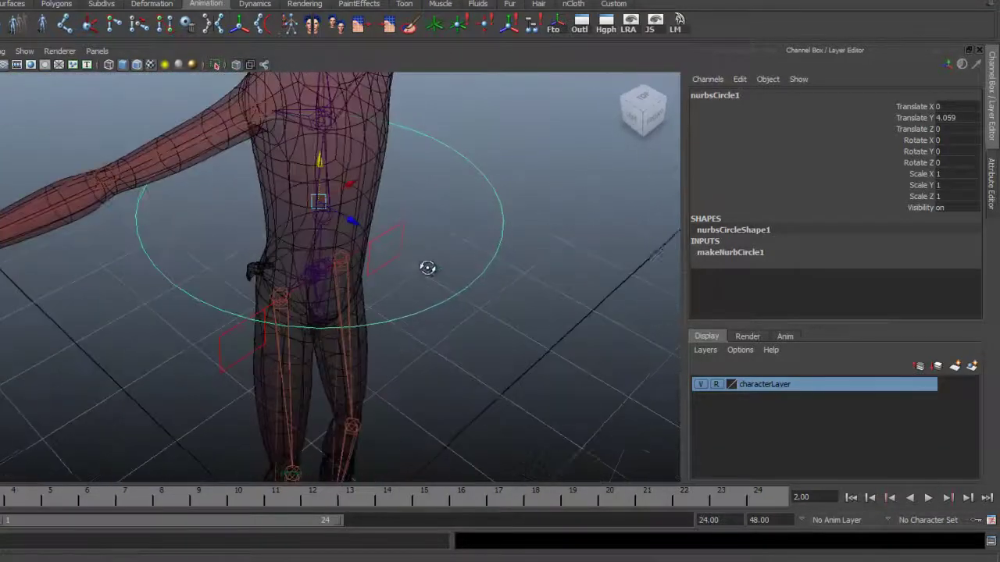
pyautogui.press('r')
pyautogui.moveTo(320, 202); pyautogui.dragTo(163, 219)
pyautogui.keyDown('alt'); pyautogui.moveTo(427, 370); pyautogui.dragTo(358, 293); pyautogui.keyUp('alt')
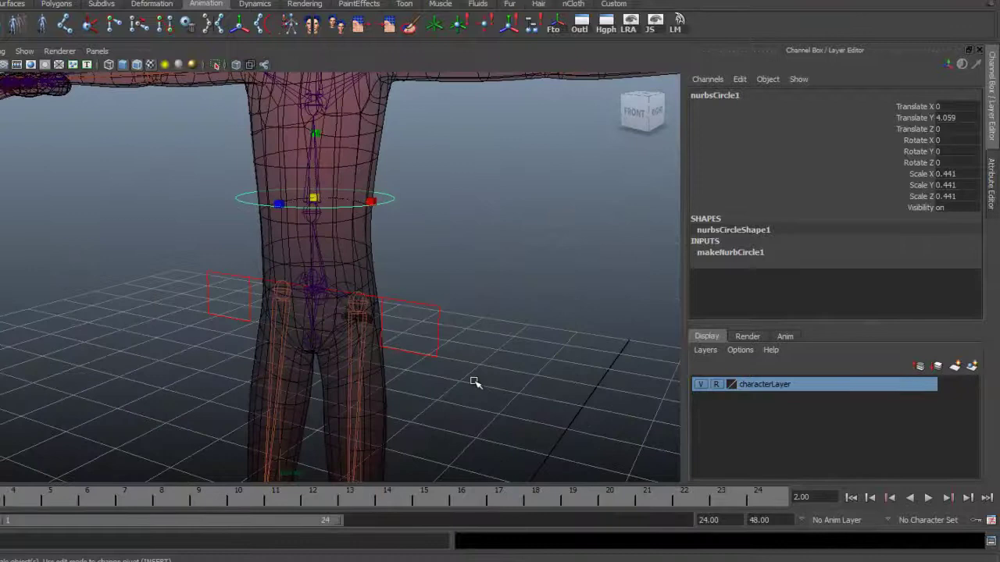
pyautogui.keyDown('alt'); pyautogui.moveTo(472, 383); pyautogui.dragTo(364, 359); pyautogui.keyUp('alt')
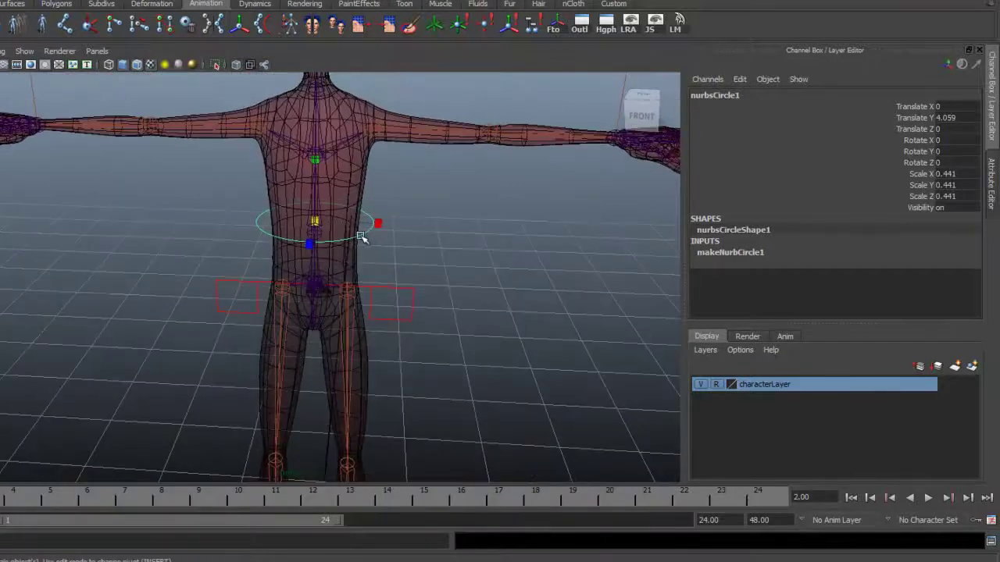
pyautogui.keyDown('alt'); pyautogui.moveTo(419, 316); pyautogui.dragTo(421, 316); pyautogui.keyUp('alt')
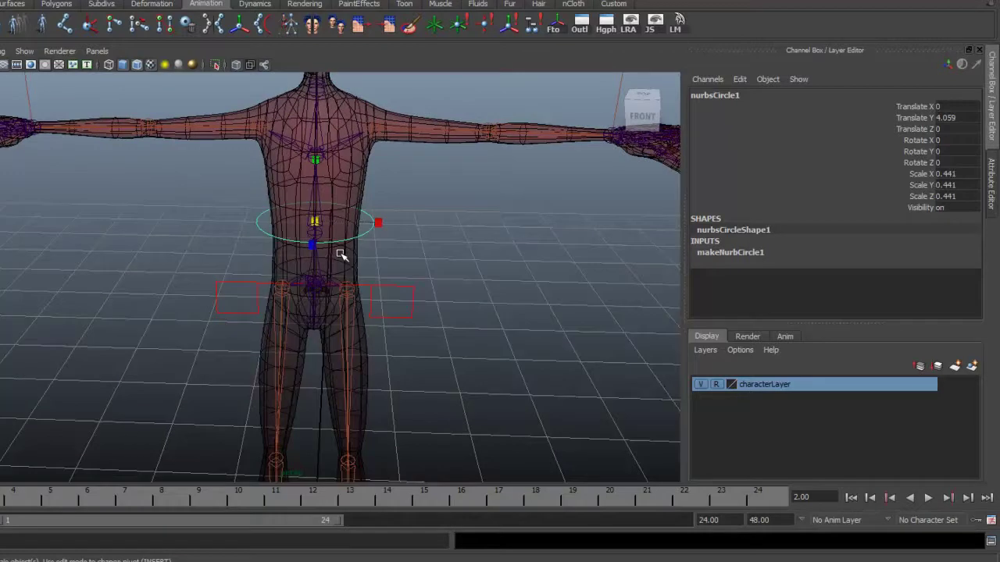
pyautogui.click(342, 254)
# - Run the entire Box Curve MEL script in the Script Editor to create a box-shaped control curve, and close the editor
pyautogui.keyDown('alt'); pyautogui.moveTo(585, 379); pyautogui.dragTo(408, 371, button='right'); pyautogui.keyUp('alt')
pyautogui.keyDown('alt'); pyautogui.moveTo(408, 371); pyautogui.dragTo(435, 372); pyautogui.keyUp('alt')
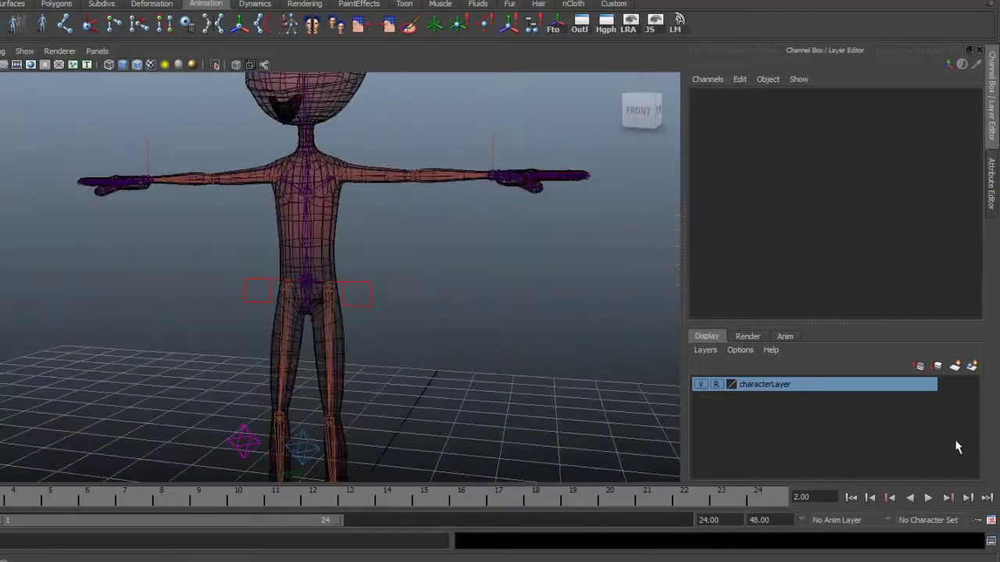
pyautogui.click(990, 542)
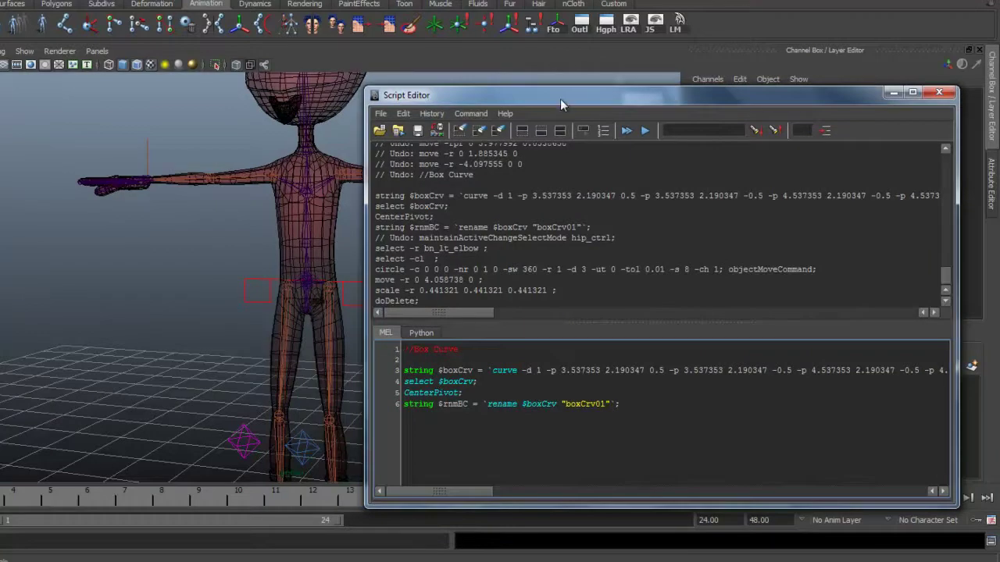
pyautogui.moveTo(560, 98); pyautogui.dragTo(571, 97)
pyautogui.click(392, 113)
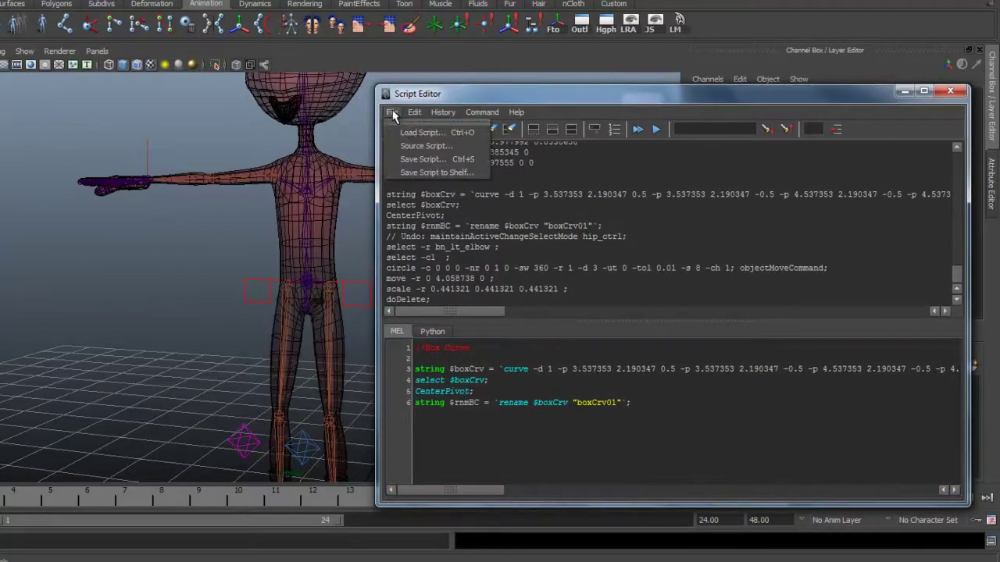
pyautogui.click(446, 97)
pyautogui.moveTo(662, 413); pyautogui.dragTo(421, 347)
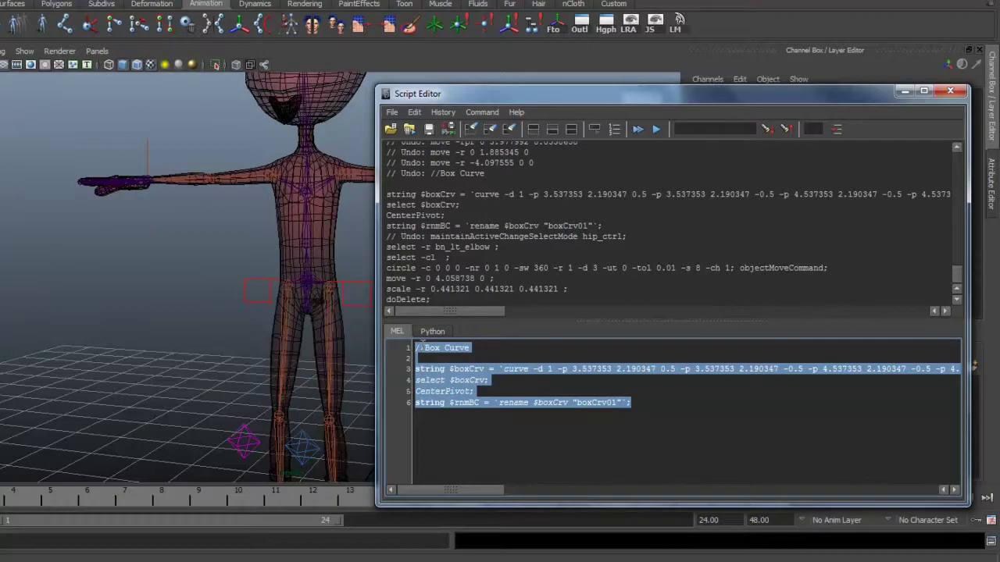
pyautogui.hotkey('ctrl', 'Return')
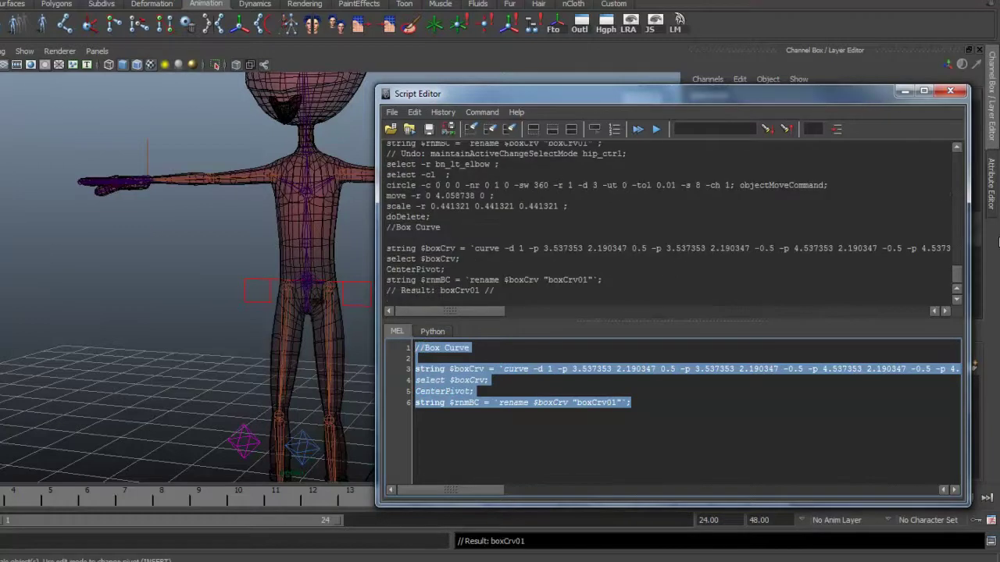
pyautogui.click(950, 92)
# - Move the box curve over to the character's hips, at about -4.073 in Translate X and 1.953 in Translate Y
pyautogui.keyDown('alt'); pyautogui.moveTo(480, 361); pyautogui.dragTo(432, 394); pyautogui.keyUp('alt')
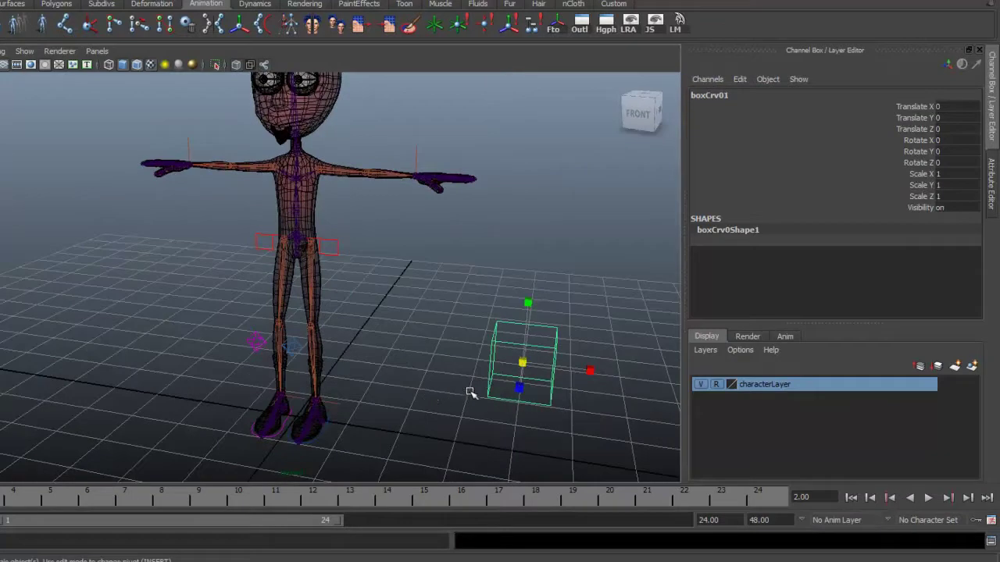
pyautogui.press('w')
pyautogui.moveTo(576, 371); pyautogui.dragTo(359, 346)
pyautogui.moveTo(296, 293); pyautogui.dragTo(288, 190)
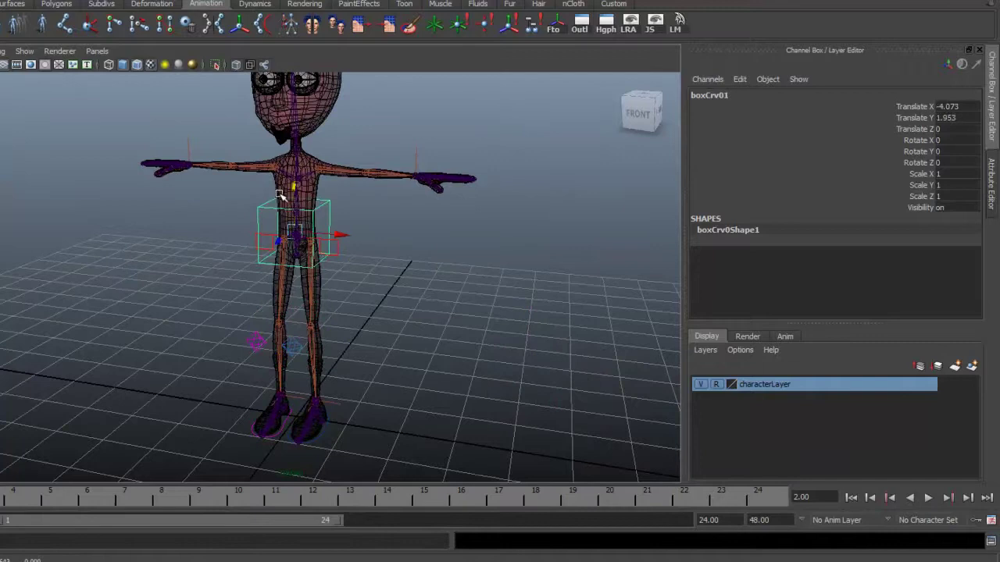
# - Position the box curve on the lower spine joint above the hips, at Translate -4.037, 2.288, 0.034
pyautogui.keyDown('alt'); pyautogui.moveTo(171, 311); pyautogui.dragTo(508, 309, button='right'); pyautogui.keyUp('alt')
pyautogui.keyDown('alt'); pyautogui.moveTo(383, 310); pyautogui.dragTo(431, 382, button='right'); pyautogui.keyUp('alt')
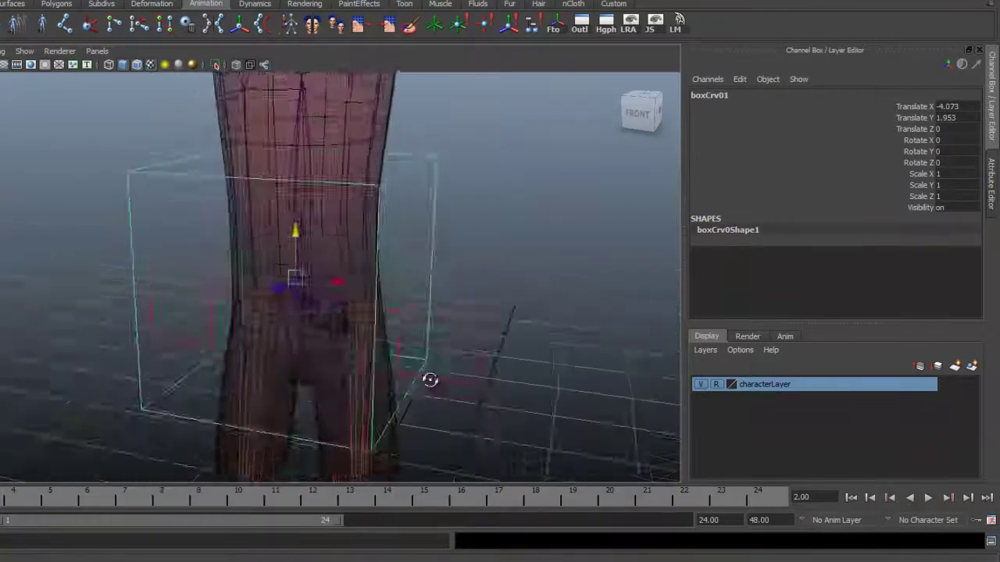
pyautogui.keyDown('alt'); pyautogui.moveTo(430, 382); pyautogui.dragTo(292, 370); pyautogui.keyUp('alt')
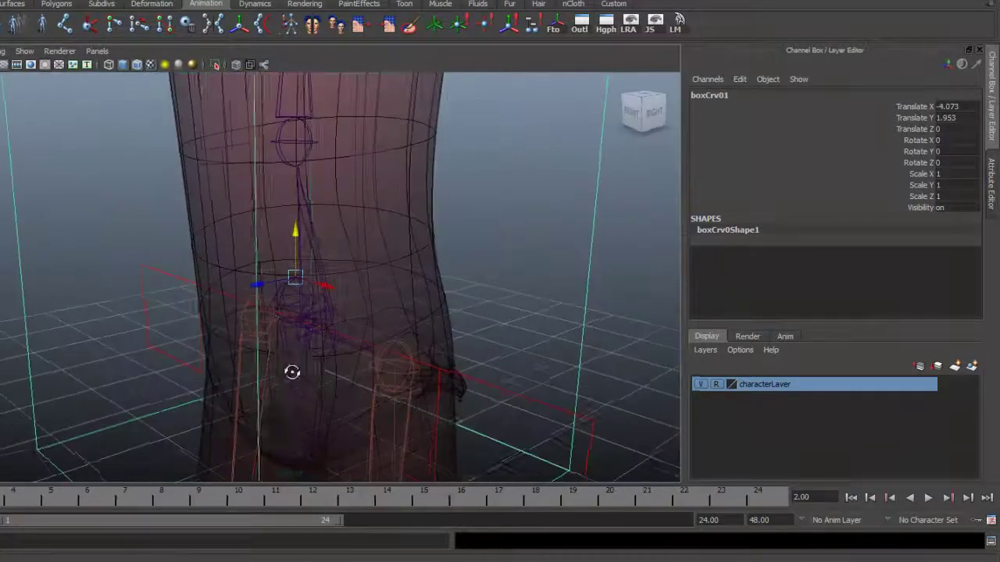
pyautogui.keyDown('alt'); pyautogui.moveTo(375, 308); pyautogui.dragTo(288, 330); pyautogui.keyUp('alt')
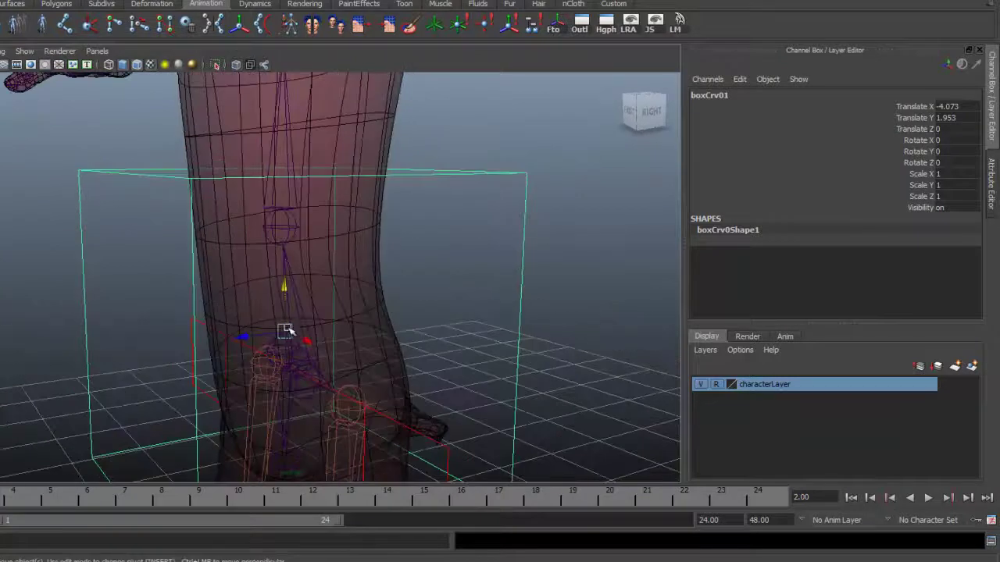
pyautogui.keyDown('alt'); pyautogui.moveTo(287, 226); pyautogui.dragTo(336, 244, button='right'); pyautogui.keyUp('alt')
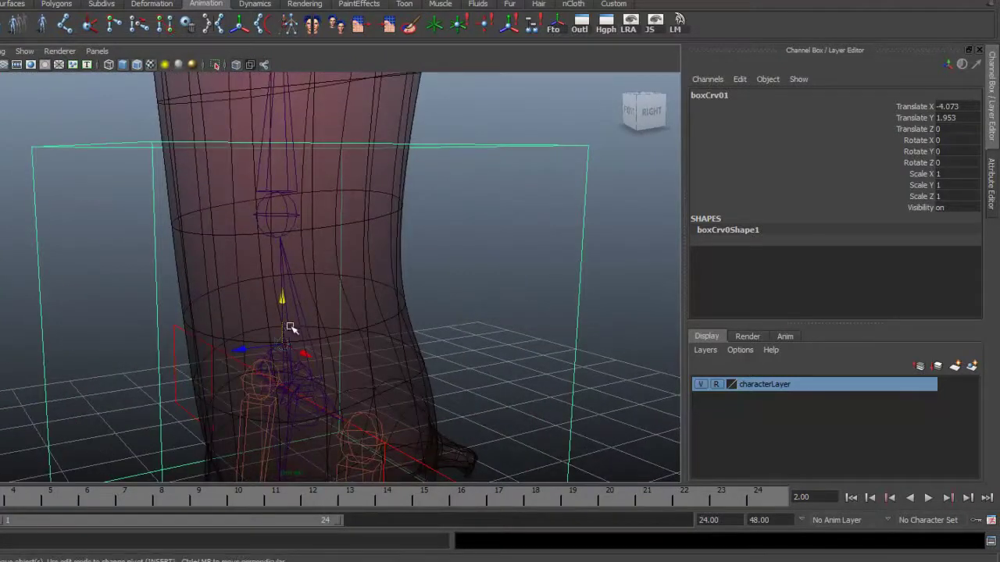
pyautogui.keyDown('alt'); pyautogui.moveTo(287, 328); pyautogui.dragTo(364, 309); pyautogui.keyUp('alt')
pyautogui.keyDown('alt'); pyautogui.moveTo(314, 239); pyautogui.dragTo(265, 285, button='right'); pyautogui.keyUp('alt')
pyautogui.keyDown('alt'); pyautogui.moveTo(266, 286); pyautogui.dragTo(258, 286); pyautogui.keyUp('alt')
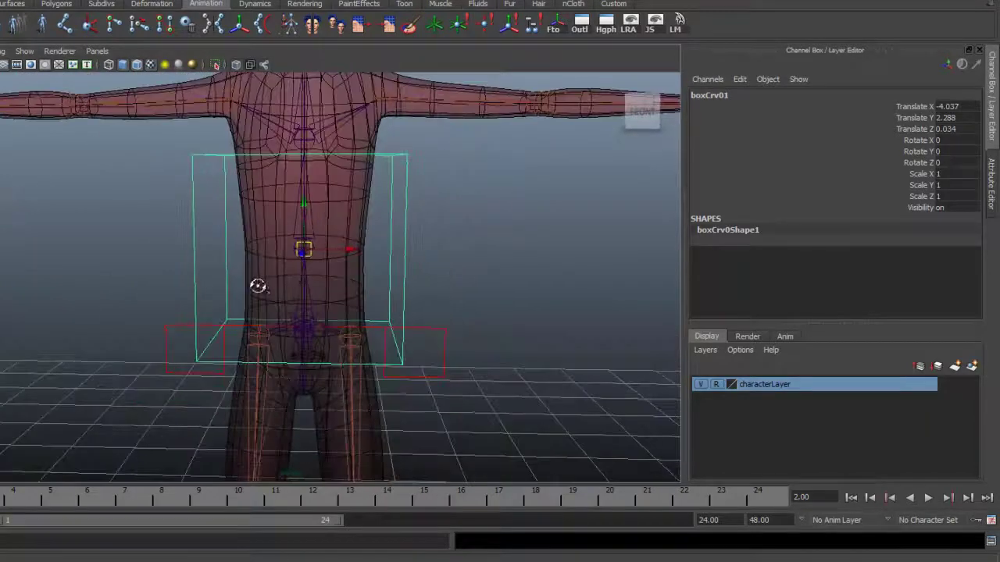
# - Scale the box curve to about 0.781 in X and Z and flatten it to about 0.443 in Y
pyautogui.press('Insert')
pyautogui.moveTo(303, 249); pyautogui.dragTo(293, 225)
pyautogui.moveTo(304, 188); pyautogui.dragTo(229, 291)
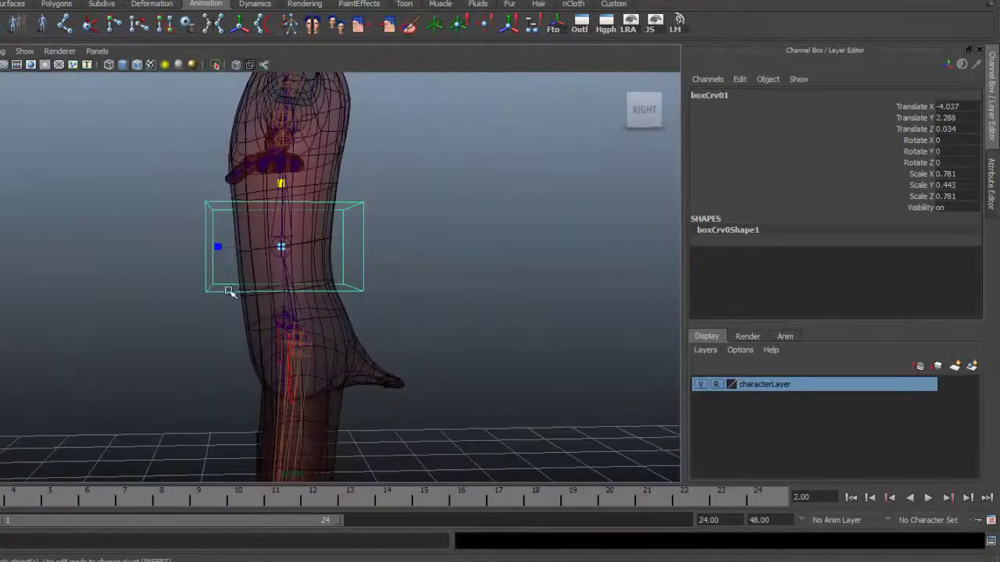
# - In the right side view, display the box curve's control vertices and hide the green wireframe objects overlapping the torso
pyautogui.keyDown('alt'); pyautogui.moveTo(315, 266); pyautogui.dragTo(292, 252); pyautogui.keyUp('alt')
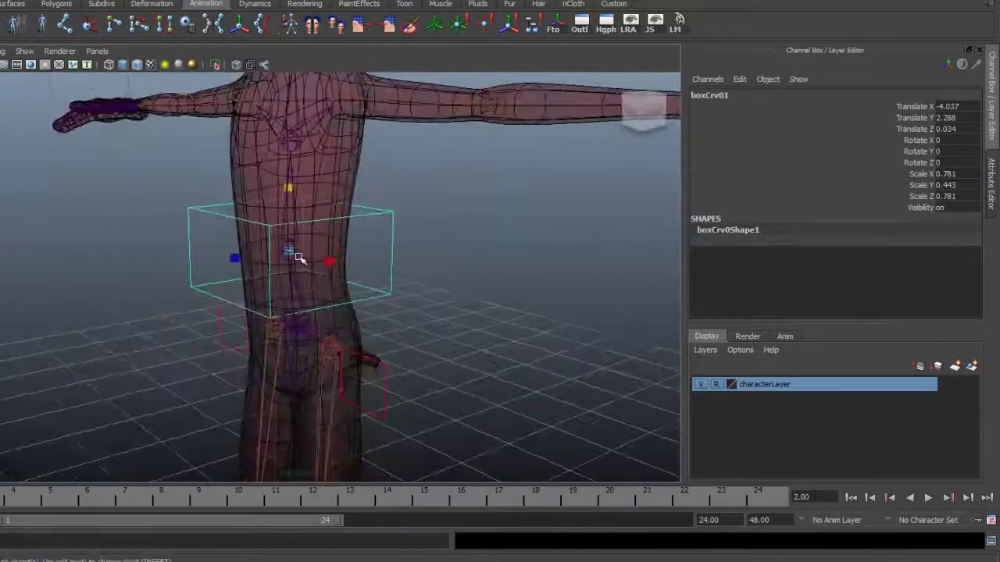
pyautogui.keyDown('alt'); pyautogui.moveTo(361, 254); pyautogui.dragTo(278, 232); pyautogui.keyUp('alt')
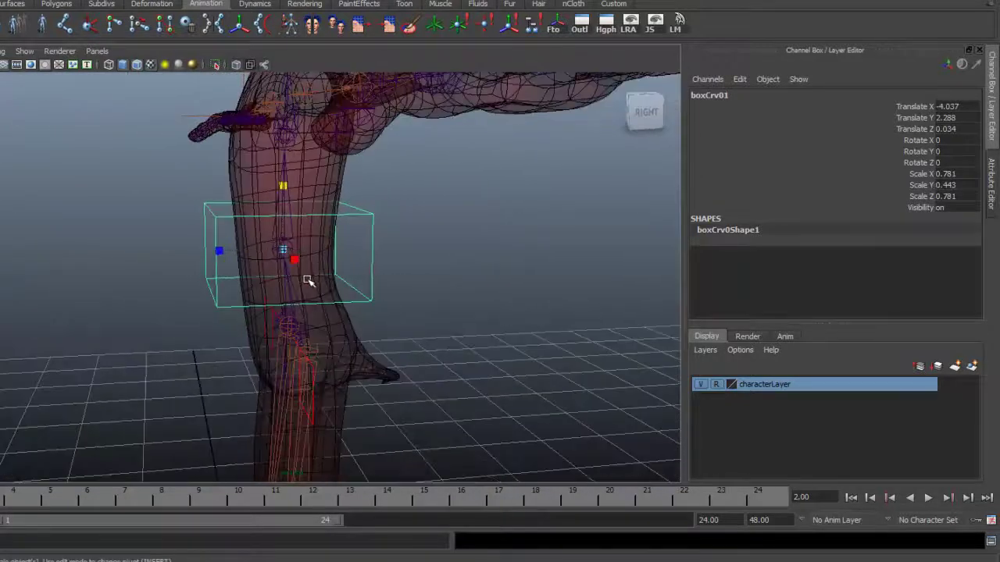
pyautogui.keyDown('alt'); pyautogui.moveTo(309, 281); pyautogui.dragTo(269, 209); pyautogui.keyUp('alt')
pyautogui.keyDown('alt'); pyautogui.moveTo(331, 269); pyautogui.dragTo(350, 262, button='middle'); pyautogui.keyUp('alt')
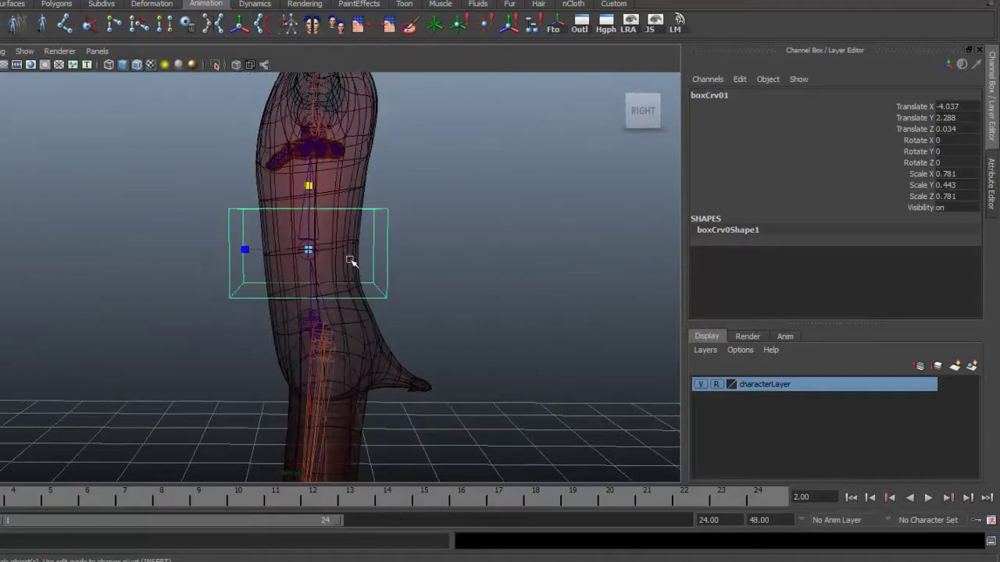
pyautogui.keyDown('alt'); pyautogui.moveTo(348, 275); pyautogui.dragTo(340, 275); pyautogui.keyUp('alt')
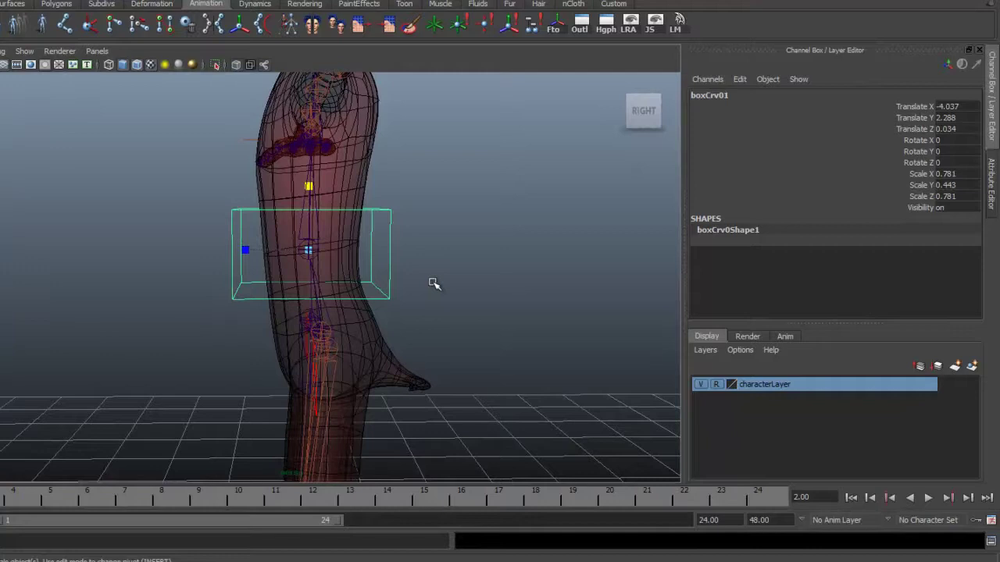
pyautogui.press('space')
pyautogui.moveTo(434, 283); pyautogui.dragTo(501, 283)
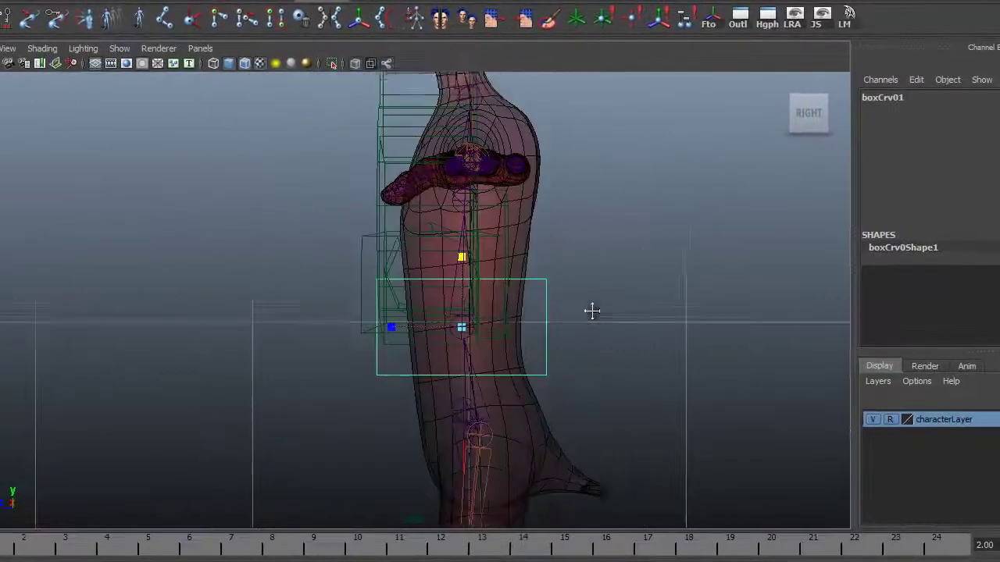
pyautogui.moveTo(556, 296); pyautogui.dragTo(506, 295, button='right')
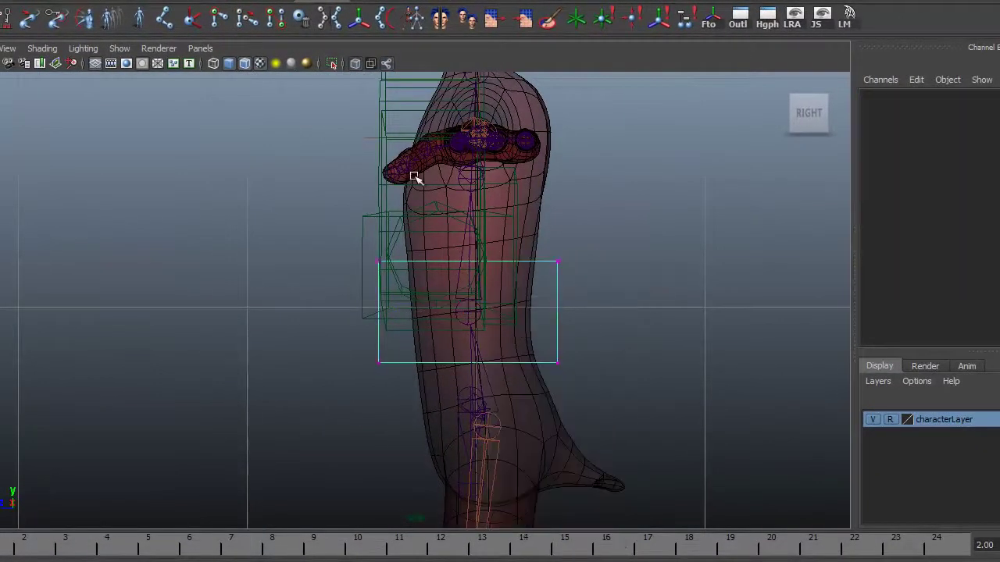
pyautogui.click(120, 49)
pyautogui.click(145, 210)
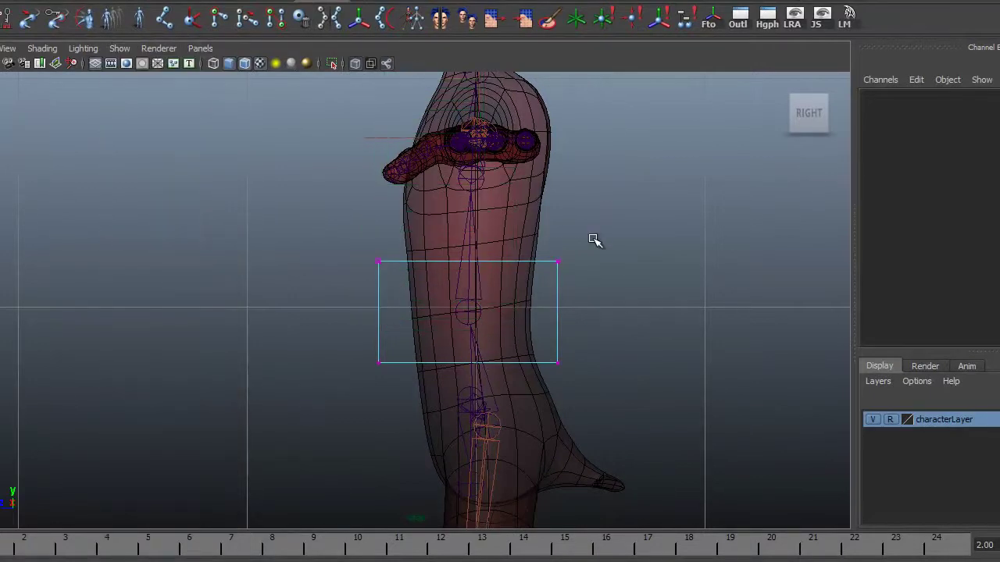
# - Pull the box curve's back control vertices in toward the character's lower back and raise the lower back corner
pyautogui.moveTo(593, 239); pyautogui.dragTo(544, 373)
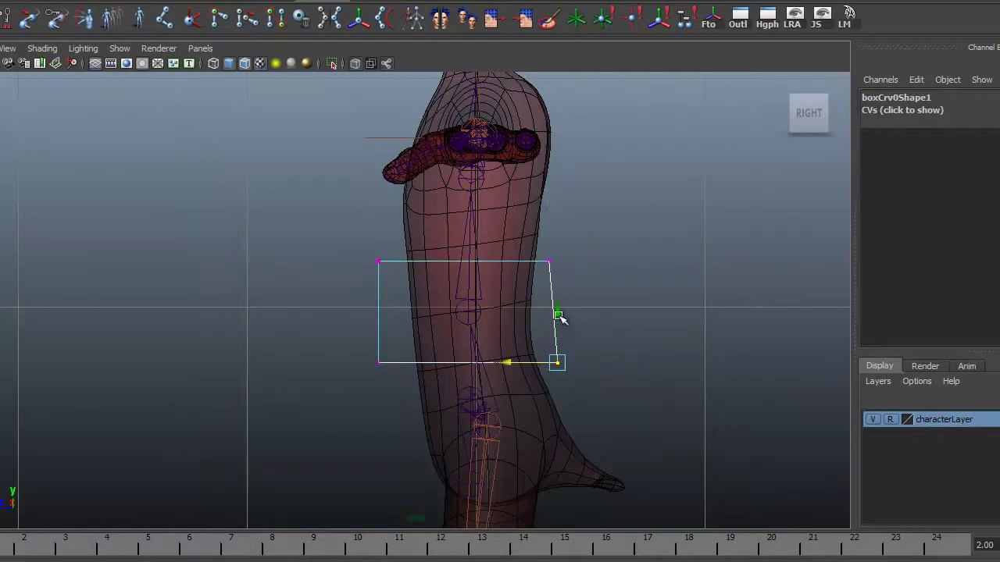
pyautogui.moveTo(559, 315); pyautogui.dragTo(556, 286)
pyautogui.moveTo(504, 335)
pyautogui.mouseDown()
pyautogui.moveTo(484, 339)
pyautogui.moveTo(493, 337)
pyautogui.mouseUp()
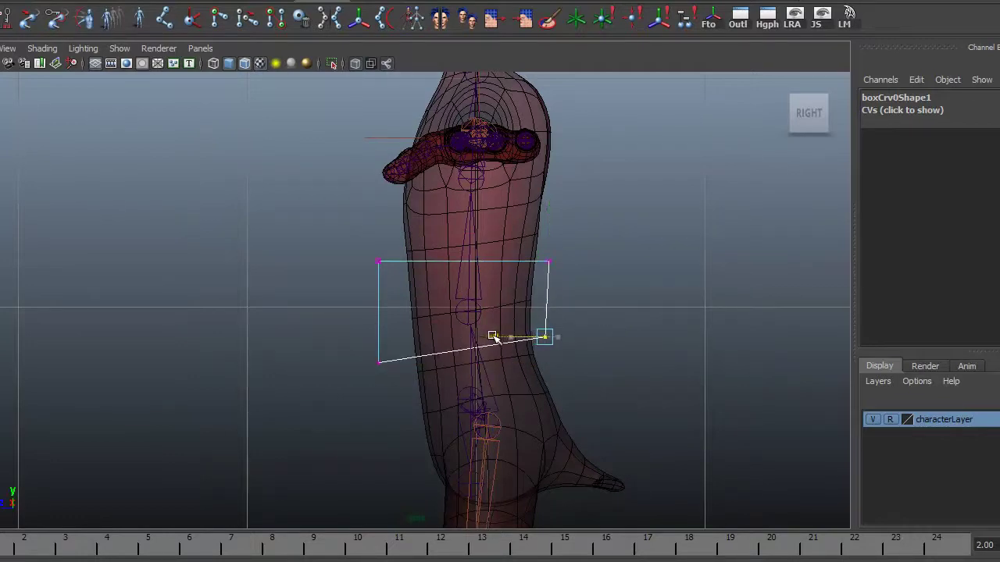
# - Pull the box curve's front control vertices in toward the belly and lower the upper front corner to slope the box
pyautogui.moveTo(351, 231); pyautogui.dragTo(394, 280)
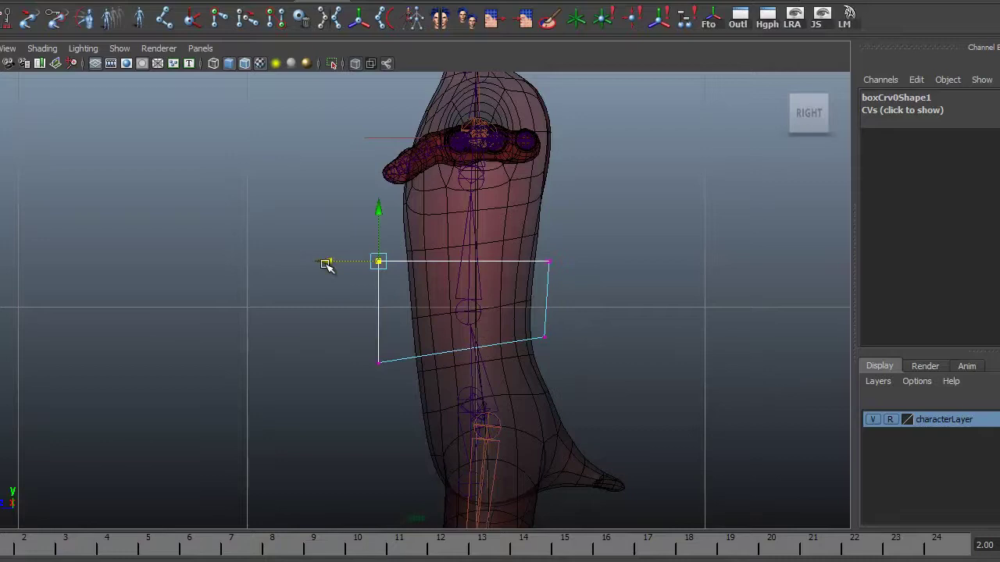
pyautogui.moveTo(326, 265); pyautogui.dragTo(339, 261)
pyautogui.moveTo(364, 319); pyautogui.dragTo(391, 379)
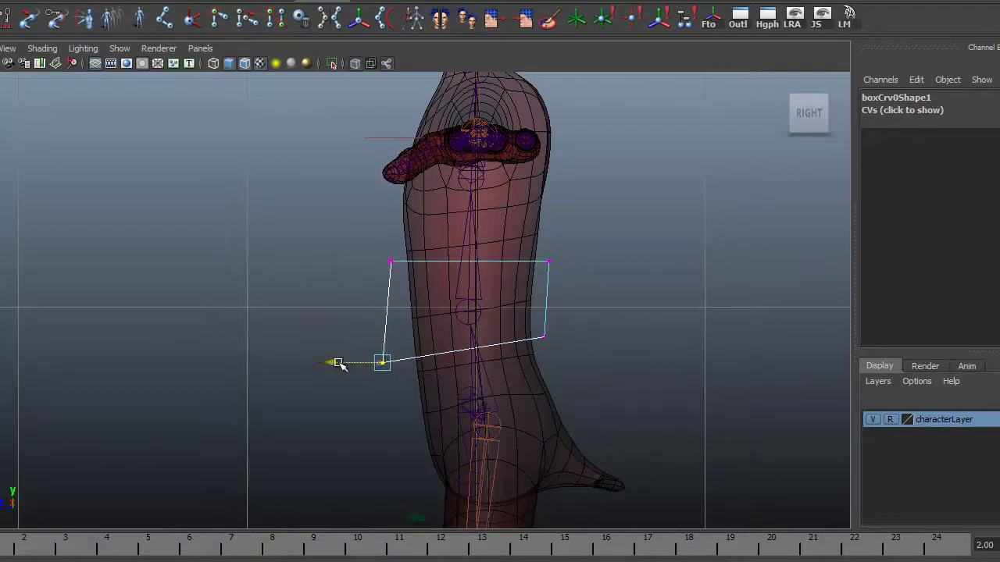
pyautogui.moveTo(337, 363); pyautogui.dragTo(356, 363)
pyautogui.moveTo(348, 235); pyautogui.dragTo(393, 277)
pyautogui.moveTo(390, 209); pyautogui.dragTo(390, 226)
pyautogui.moveTo(340, 282); pyautogui.dragTo(346, 282)
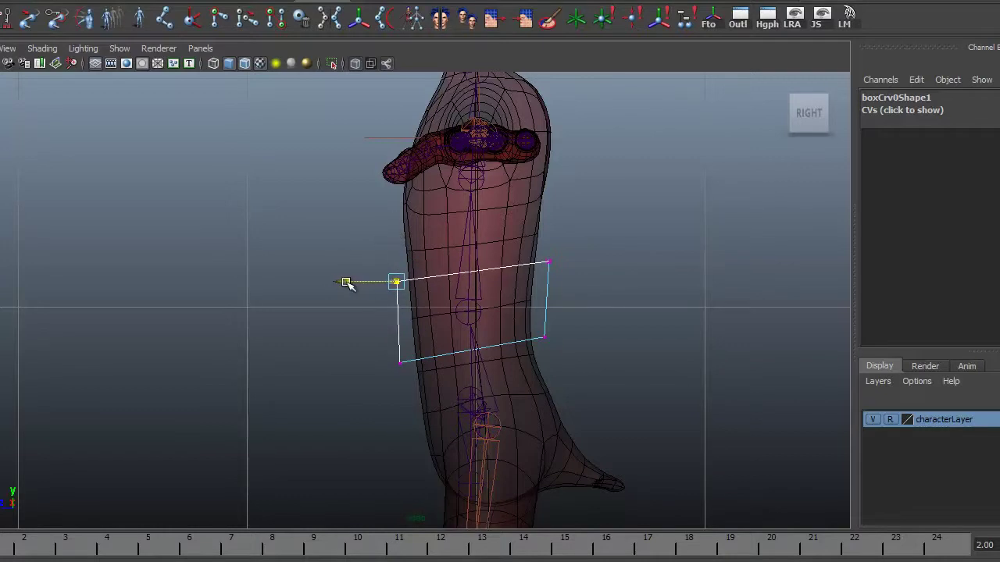
pyautogui.moveTo(370, 328); pyautogui.dragTo(353, 363)
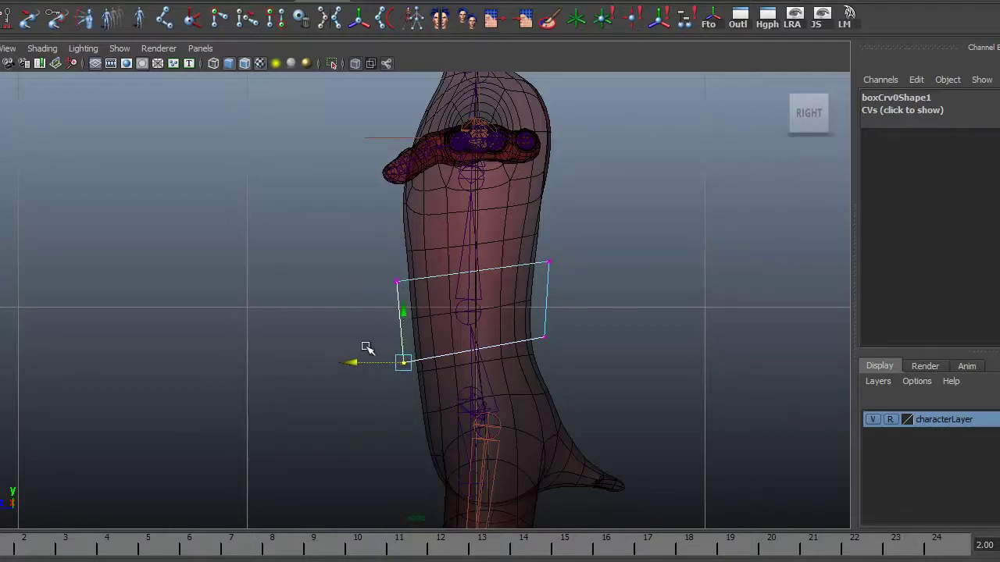
# - In the front view, scale the box curve's bottom control vertices narrower in X to follow the waist, and return to object selection
pyautogui.press('space')
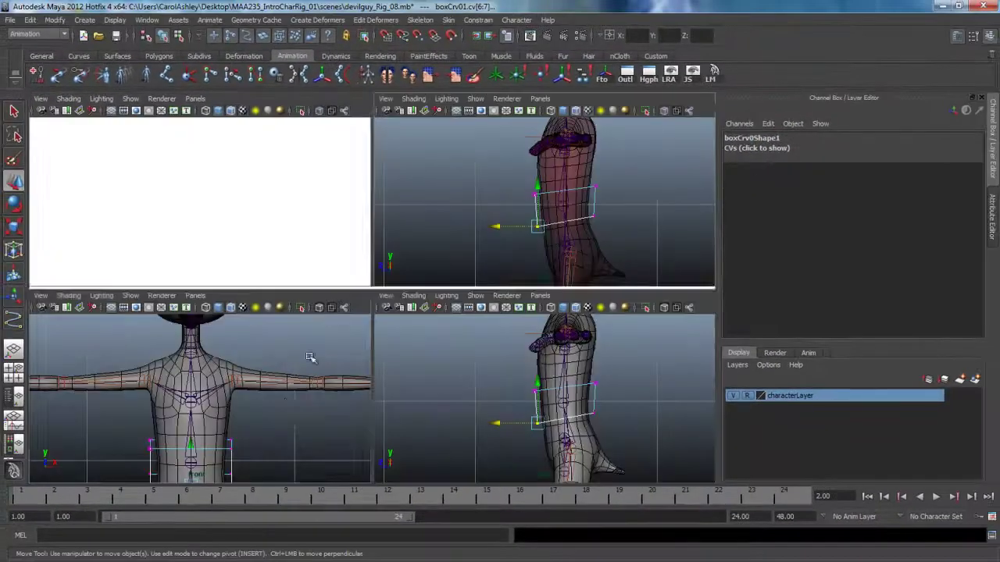
pyautogui.press('space')
pyautogui.keyDown('alt'); pyautogui.moveTo(348, 422); pyautogui.dragTo(390, 293, button='middle'); pyautogui.keyUp('alt')
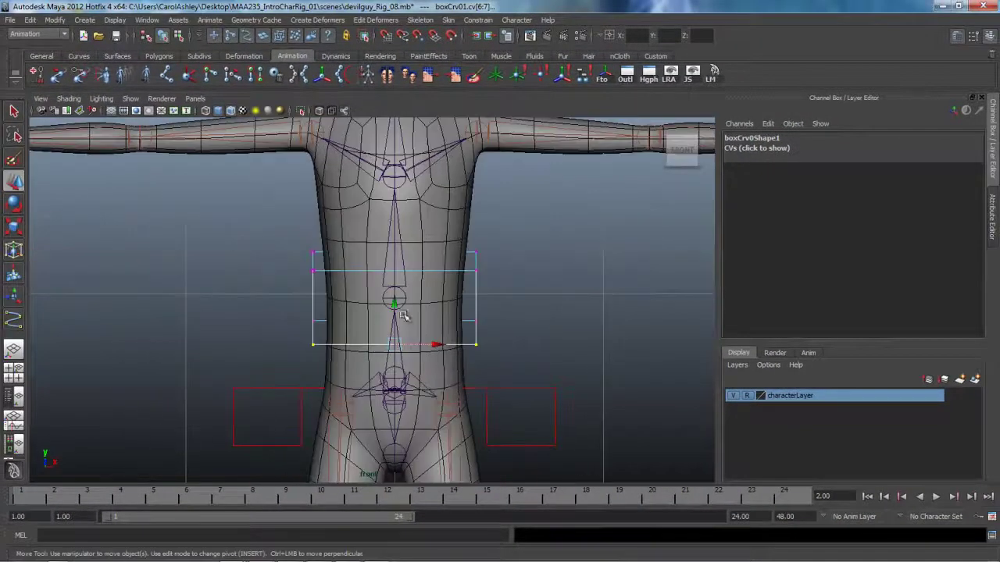
pyautogui.keyDown('alt'); pyautogui.moveTo(446, 385); pyautogui.dragTo(420, 384, button='middle'); pyautogui.keyUp('alt')
pyautogui.moveTo(447, 349); pyautogui.dragTo(446, 352)
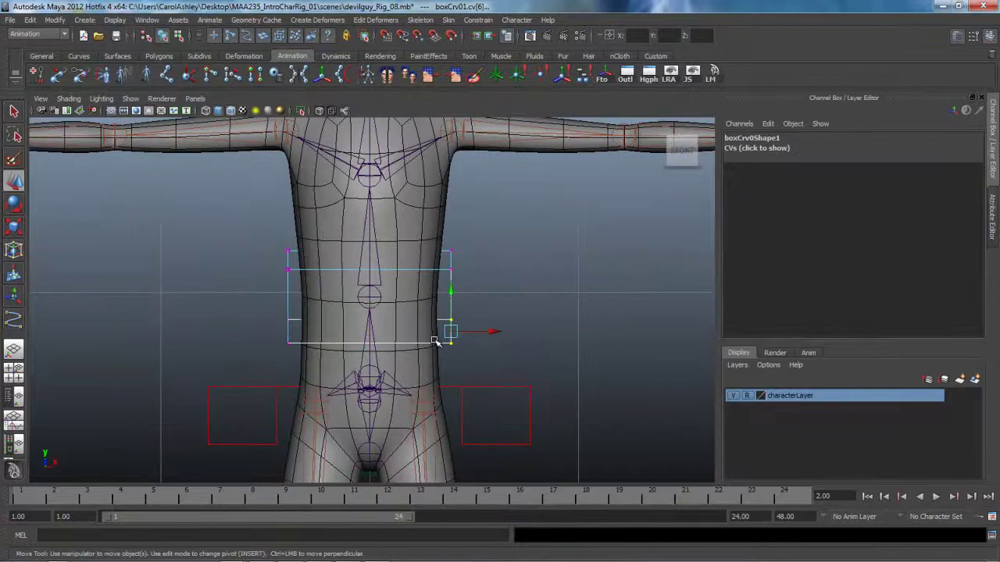
pyautogui.keyDown('shift'); pyautogui.moveTo(297, 358); pyautogui.dragTo(298, 359); pyautogui.keyUp('shift')
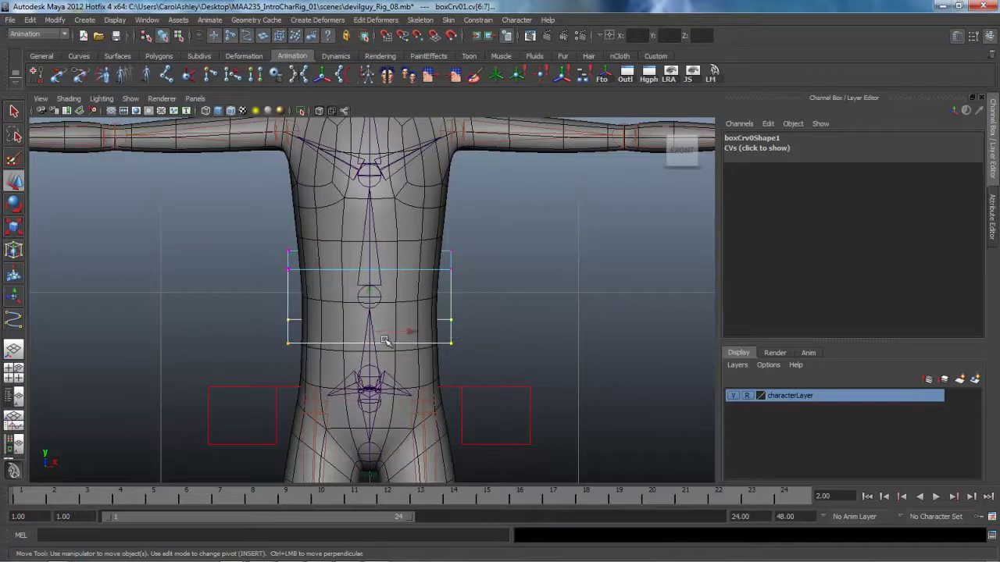
pyautogui.press('r')
pyautogui.moveTo(431, 333); pyautogui.dragTo(422, 333)
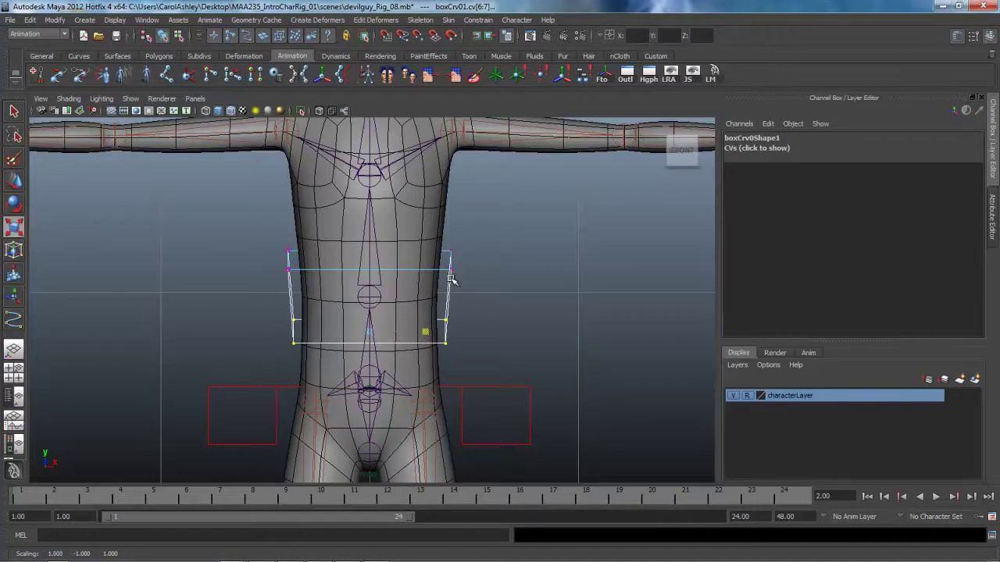
pyautogui.moveTo(451, 280); pyautogui.dragTo(468, 257, button='right')
# - Freeze the transformations of the waist box curve
pyautogui.press('space')
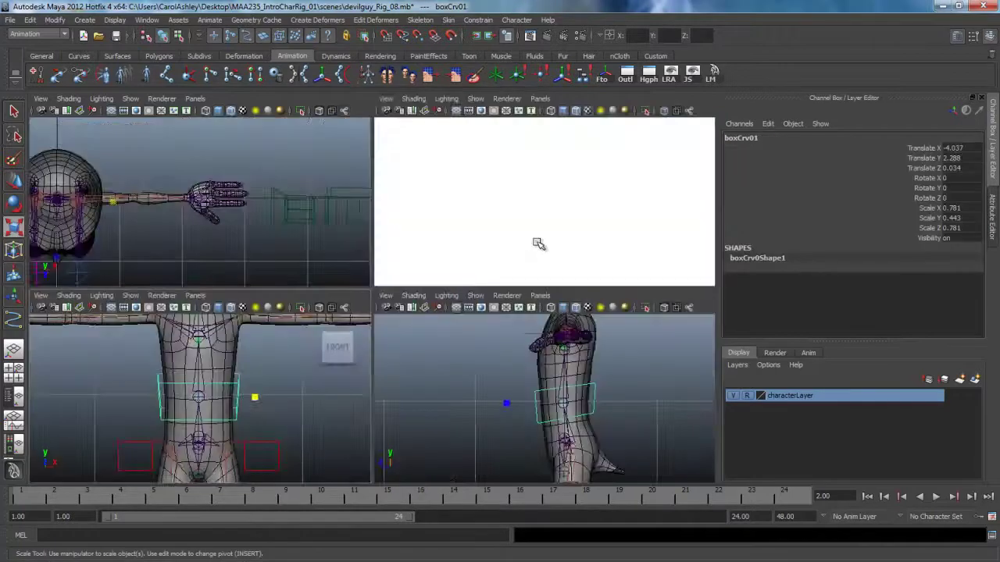
pyautogui.press('space')
pyautogui.press('space')
pyautogui.moveTo(432, 241); pyautogui.dragTo(434, 240)
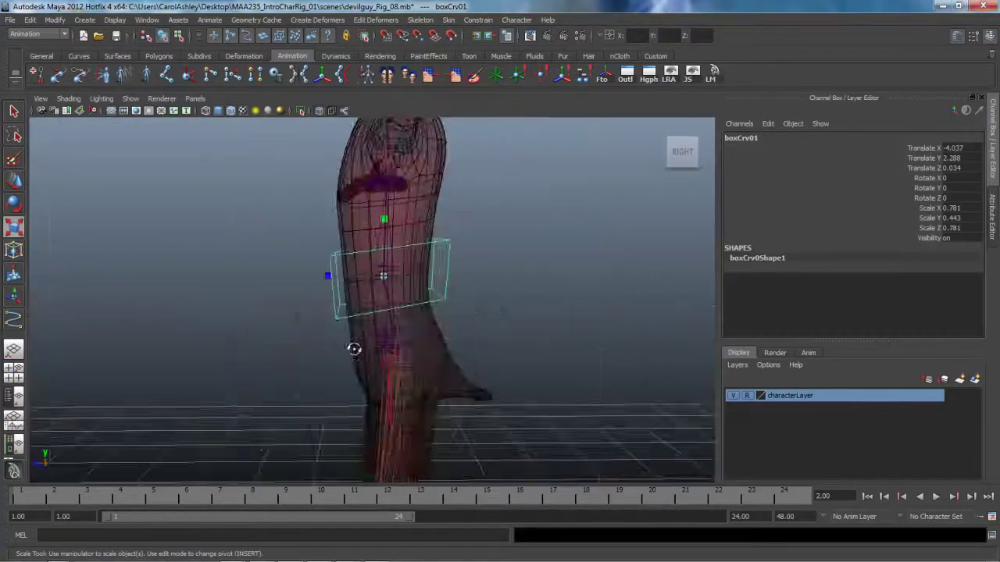
pyautogui.keyDown('alt'); pyautogui.moveTo(354, 349); pyautogui.dragTo(374, 405); pyautogui.keyUp('alt')
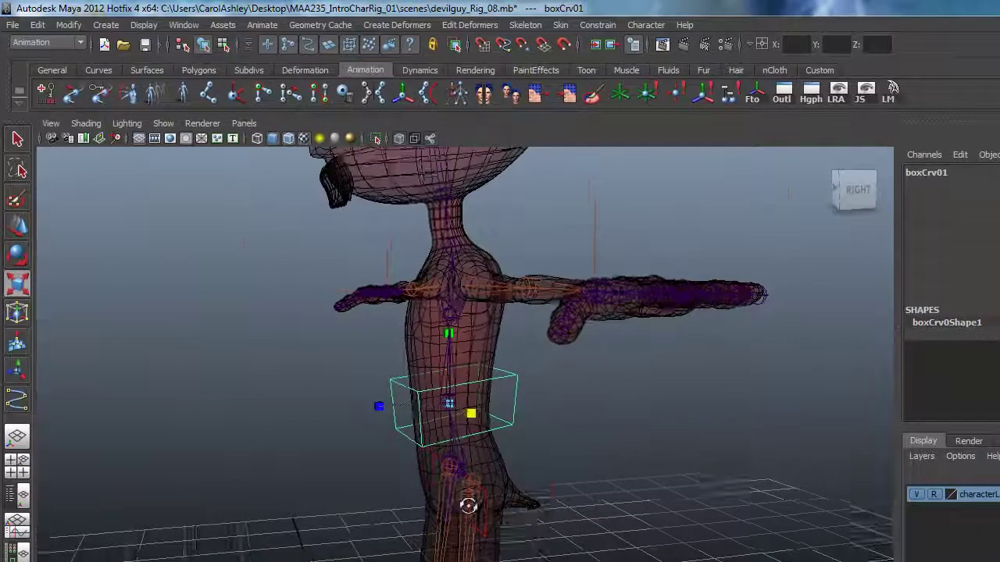
pyautogui.keyDown('alt'); pyautogui.moveTo(468, 506); pyautogui.dragTo(554, 492); pyautogui.keyUp('alt')
pyautogui.click(106, 25)
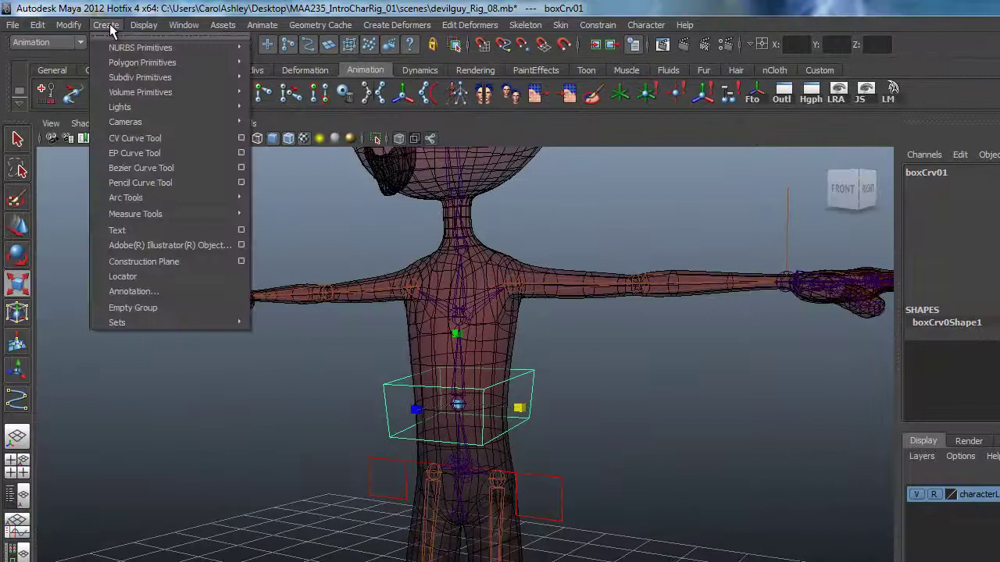
pyautogui.moveTo(68, 25)
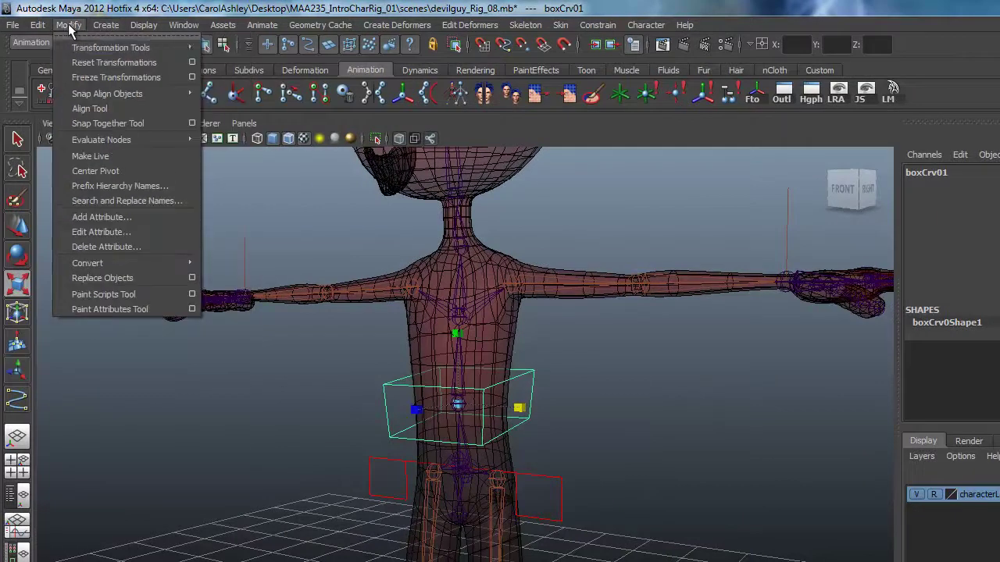
pyautogui.click(83, 78)
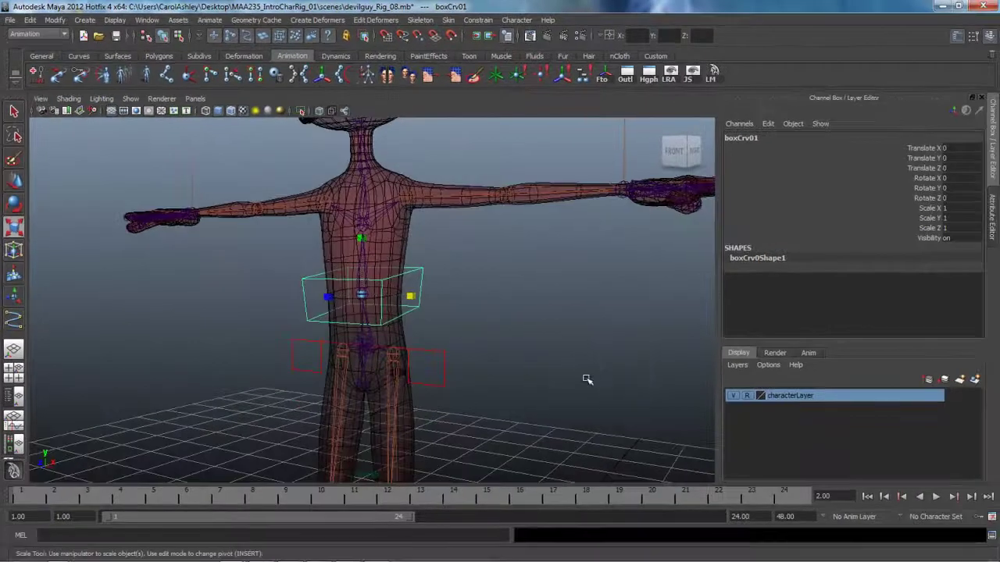
# - Enable drawing overrides on the box curve's shape, set its color to yellow, and deselect it
pyautogui.hotkey('ctrl', 'a')
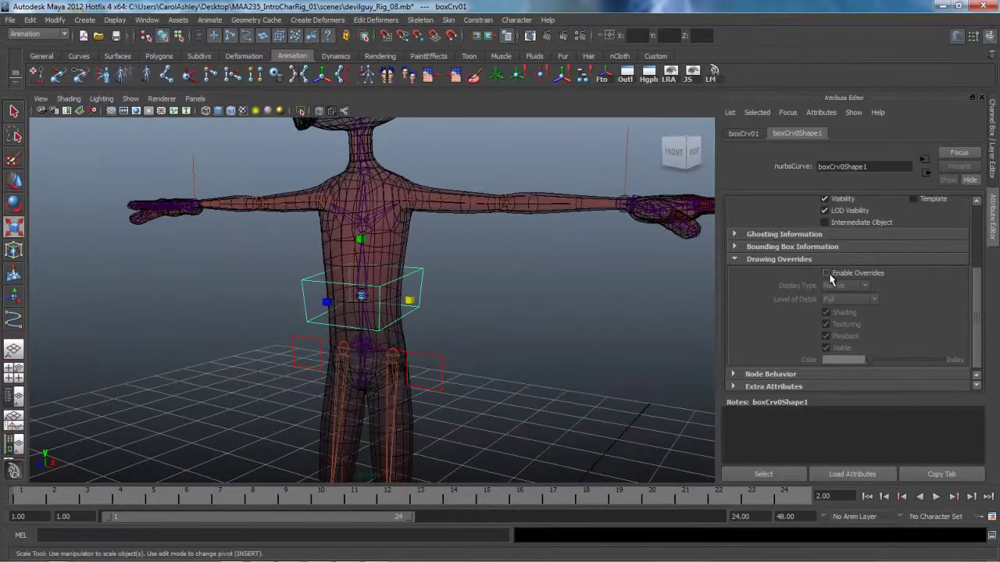
pyautogui.click(826, 274)
pyautogui.moveTo(871, 361); pyautogui.dragTo(910, 363)
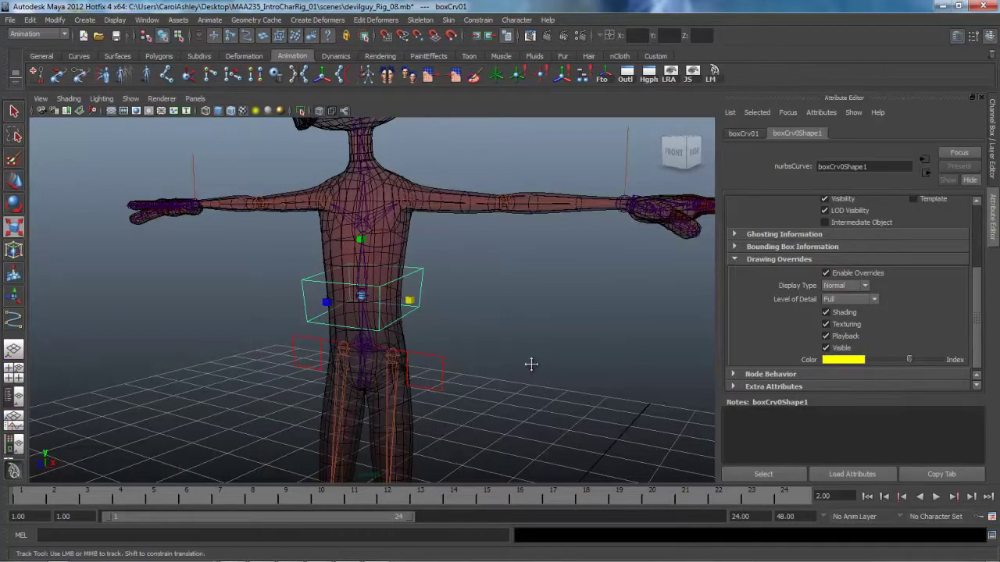
pyautogui.keyDown('alt'); pyautogui.moveTo(531, 361); pyautogui.dragTo(442, 291); pyautogui.keyUp('alt')
pyautogui.click(470, 296)
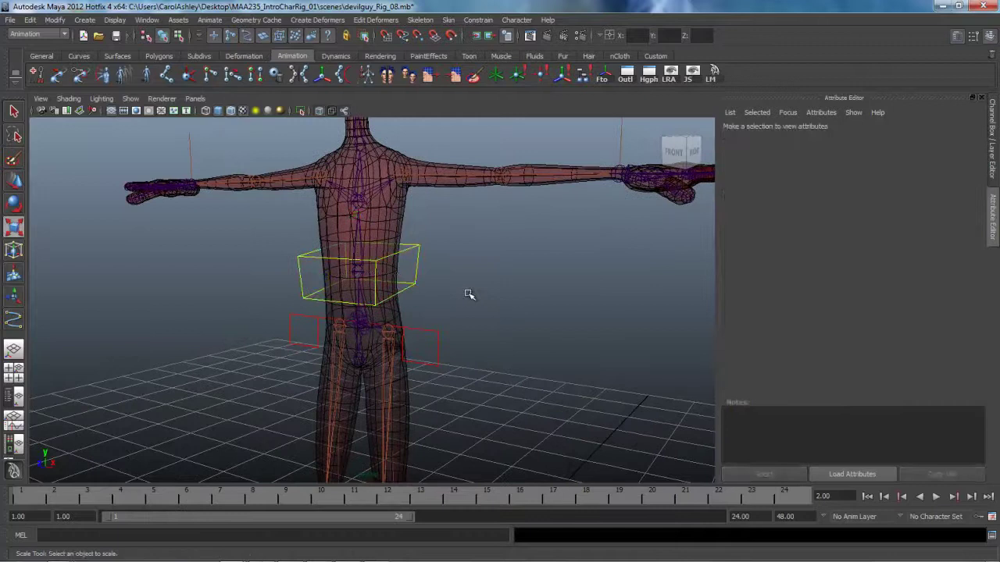
# - Duplicate the yellow waist box curve and move the copy up onto the upper spine joint in the chest
pyautogui.keyDown('alt'); pyautogui.moveTo(507, 328); pyautogui.dragTo(534, 357); pyautogui.keyUp('alt')
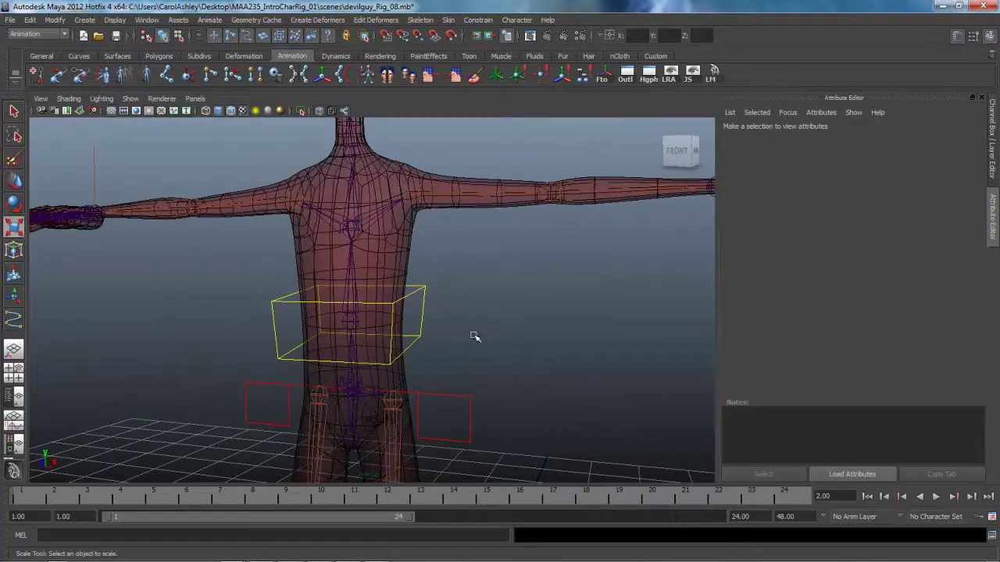
pyautogui.keyDown('alt'); pyautogui.moveTo(443, 336); pyautogui.dragTo(426, 326); pyautogui.keyUp('alt')
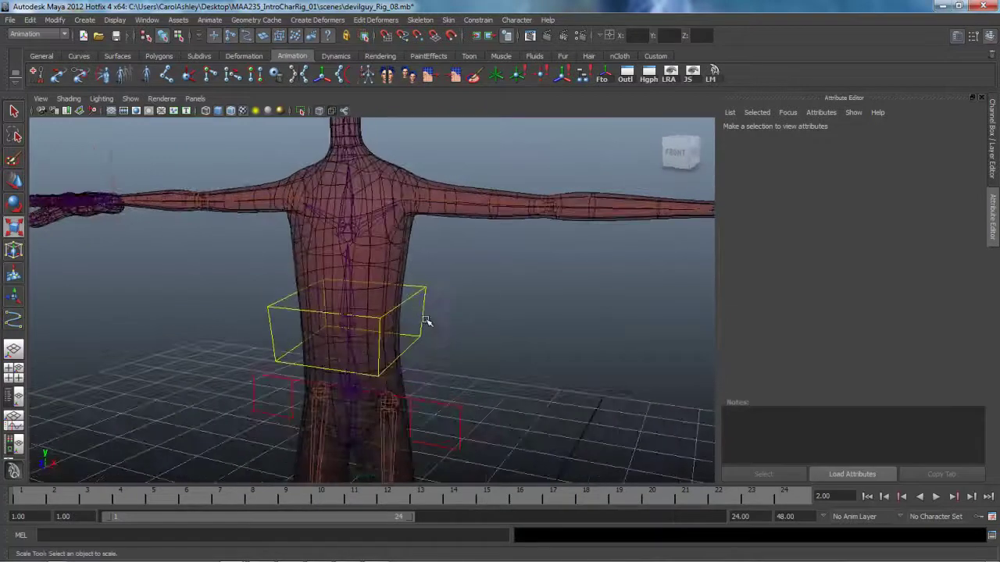
pyautogui.click(410, 301)
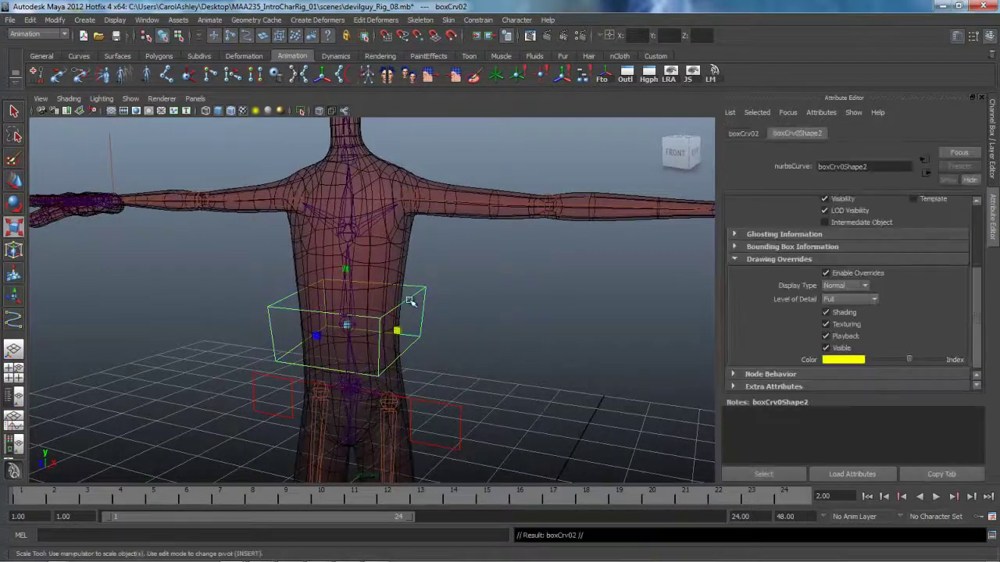
pyautogui.press('w')
pyautogui.moveTo(349, 279); pyautogui.dragTo(322, 358)
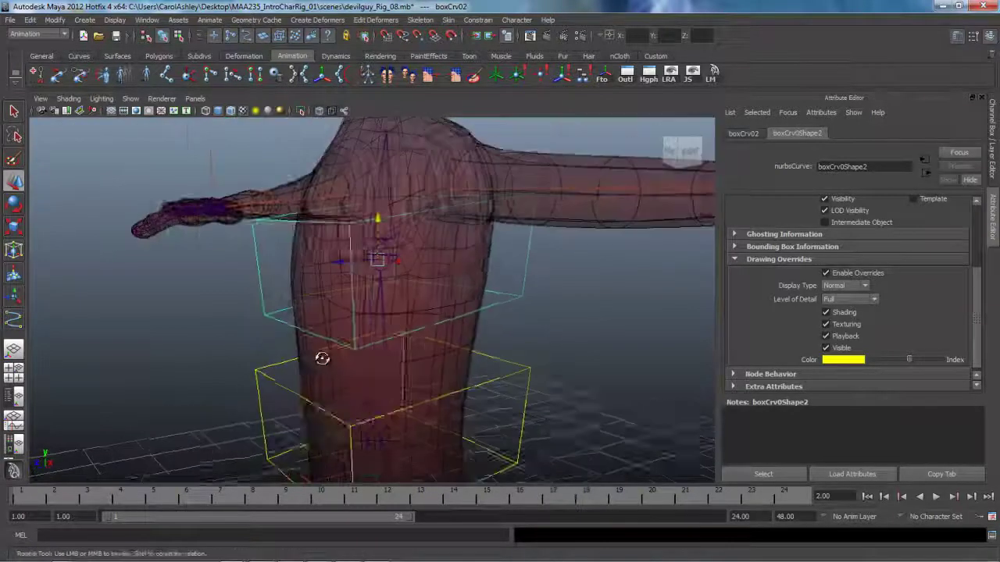
pyautogui.keyDown('alt'); pyautogui.moveTo(322, 359); pyautogui.dragTo(490, 356, button='right'); pyautogui.keyUp('alt')
pyautogui.keyDown('alt'); pyautogui.moveTo(490, 356); pyautogui.dragTo(404, 357, button='middle'); pyautogui.keyUp('alt')
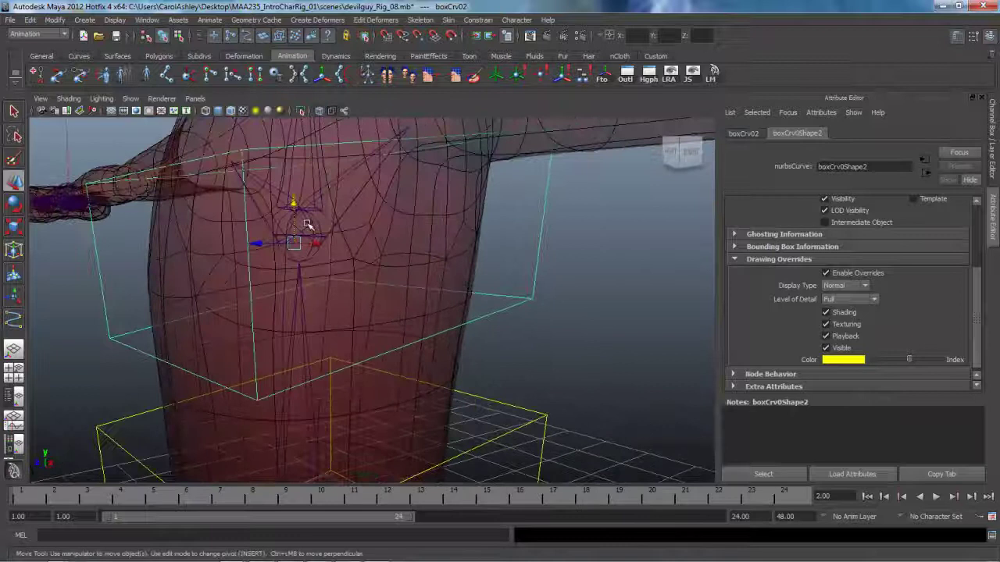
pyautogui.keyDown('alt'); pyautogui.moveTo(305, 294); pyautogui.dragTo(426, 213); pyautogui.keyUp('alt')
pyautogui.moveTo(328, 267)
pyautogui.keyDown('alt'); pyautogui.mouseDown()
pyautogui.moveTo(286, 294)
pyautogui.moveTo(312, 274)
pyautogui.moveTo(336, 285)
pyautogui.mouseUp(); pyautogui.keyUp('alt')
pyautogui.moveTo(313, 244); pyautogui.dragTo(348, 327)
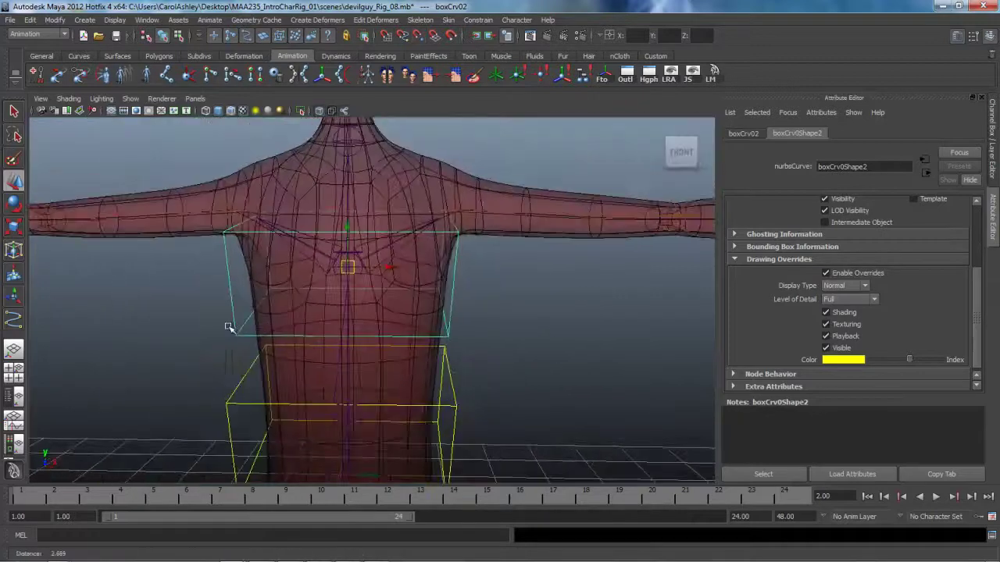
# - Scale the chest box curve to about 1.371 in Y and 1.070 in X
pyautogui.keyDown('alt'); pyautogui.moveTo(331, 331); pyautogui.dragTo(344, 304, button='middle'); pyautogui.keyUp('alt')
pyautogui.keyDown('alt'); pyautogui.moveTo(345, 304); pyautogui.dragTo(308, 319, button='right'); pyautogui.keyUp('alt')
pyautogui.keyDown('alt'); pyautogui.moveTo(308, 320); pyautogui.dragTo(328, 316); pyautogui.keyUp('alt')
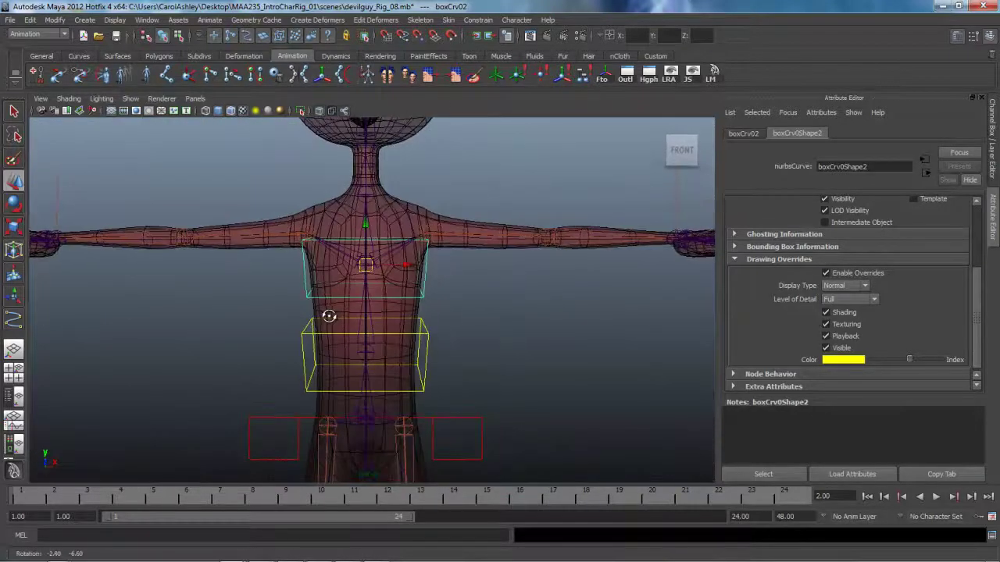
pyautogui.press('r')
pyautogui.moveTo(367, 218); pyautogui.dragTo(366, 187)
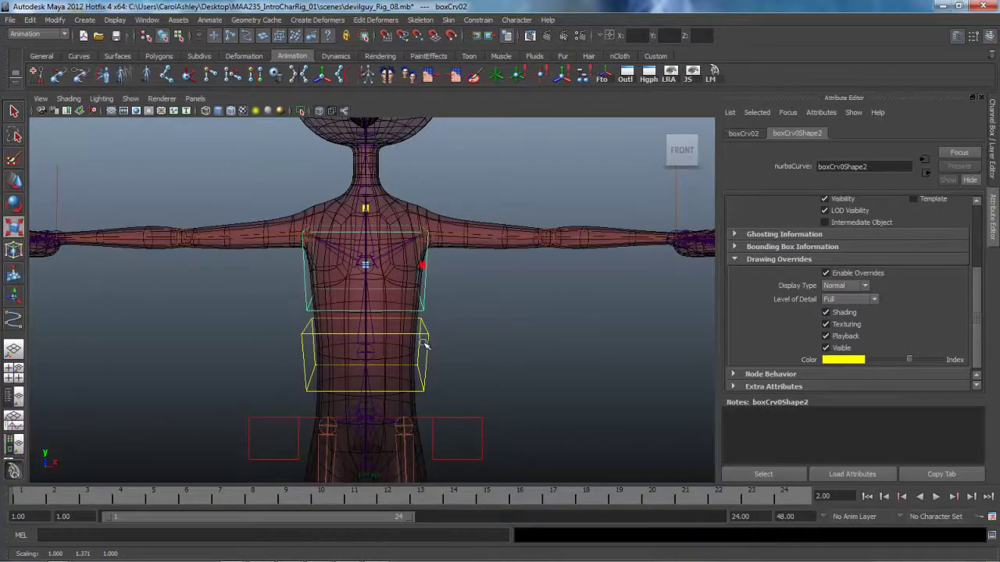
pyautogui.keyDown('alt'); pyautogui.moveTo(423, 342); pyautogui.dragTo(424, 344); pyautogui.keyUp('alt')
pyautogui.moveTo(421, 266); pyautogui.dragTo(426, 266)
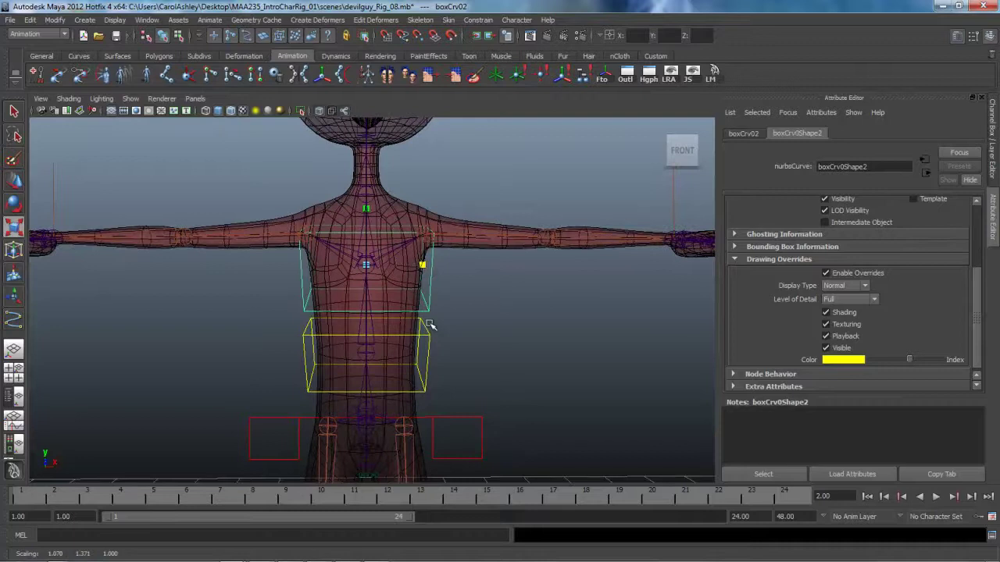
pyautogui.keyDown('alt'); pyautogui.moveTo(429, 325); pyautogui.dragTo(302, 335); pyautogui.keyUp('alt')
# - In the right side view, display the chest box's control vertices and raise its upper back corner to above shoulder height
pyautogui.press('space')
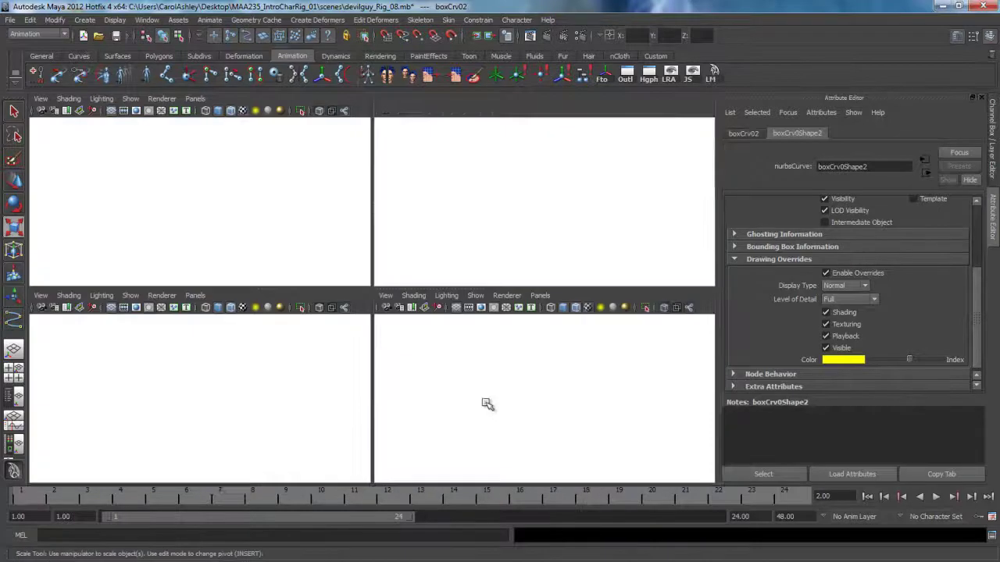
pyautogui.press('space')
pyautogui.keyDown('alt'); pyautogui.moveTo(349, 386); pyautogui.dragTo(422, 386, button='right'); pyautogui.keyUp('alt')
pyautogui.keyDown('alt'); pyautogui.moveTo(491, 226); pyautogui.dragTo(456, 306, button='middle'); pyautogui.keyUp('alt')
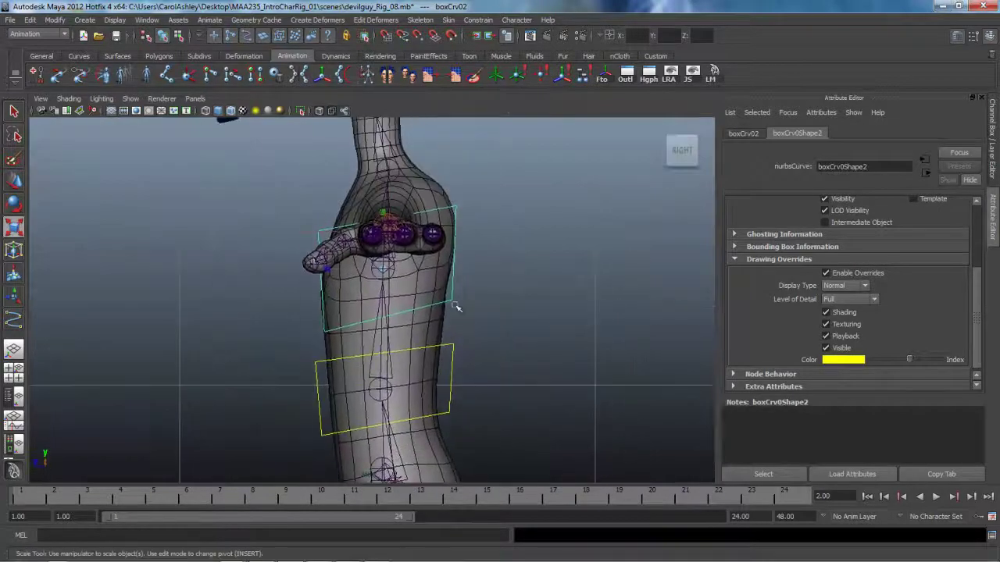
pyautogui.moveTo(450, 300); pyautogui.dragTo(385, 299, button='right')
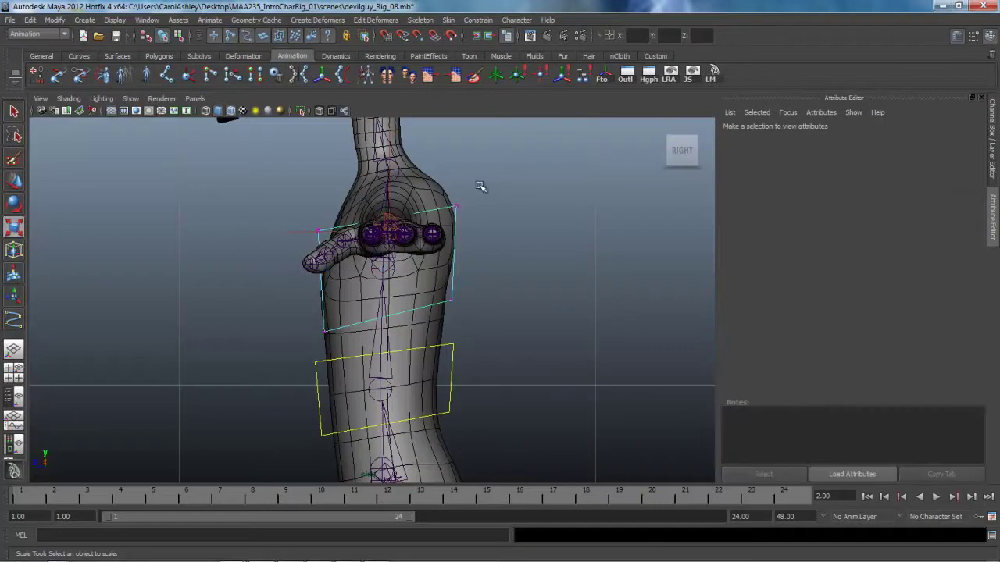
pyautogui.click(453, 219)
pyautogui.press('w')
pyautogui.moveTo(457, 165); pyautogui.dragTo(451, 128)
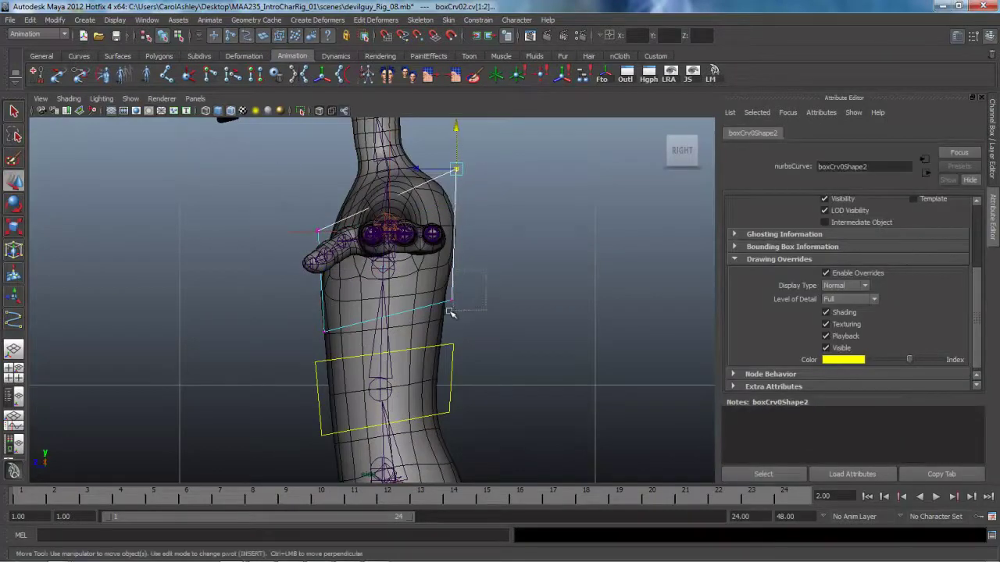
# - Move the chest box's lower and upper back corners slightly outward, and lower the upper back corner a little
pyautogui.moveTo(451, 312); pyautogui.dragTo(417, 300)
pyautogui.moveTo(472, 161); pyautogui.dragTo(420, 167)
pyautogui.moveTo(464, 123); pyautogui.dragTo(465, 135)
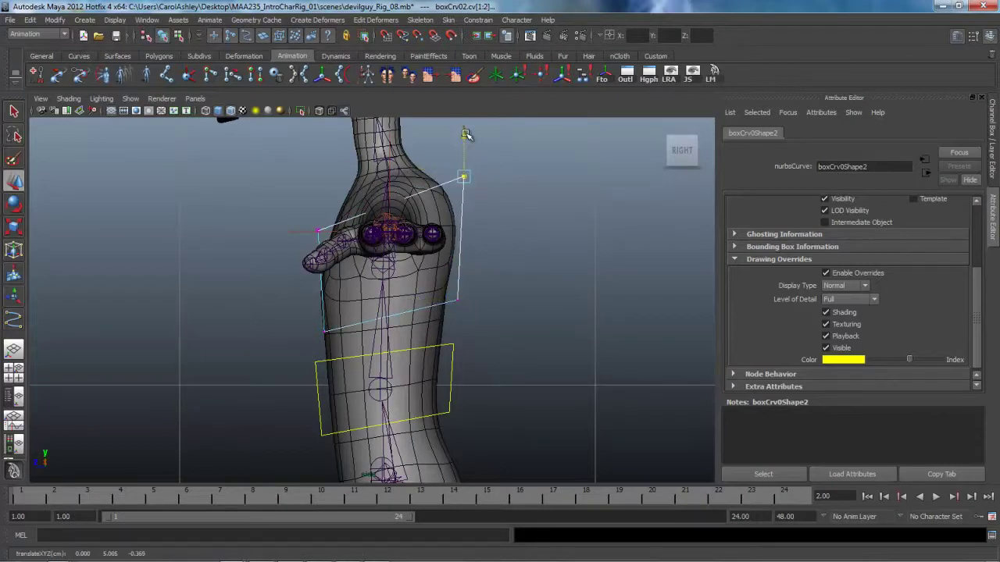
# - Move the chest box's lower front corner forward and slightly up, and lower its lower back corner a little
pyautogui.moveTo(310, 312); pyautogui.dragTo(273, 331)
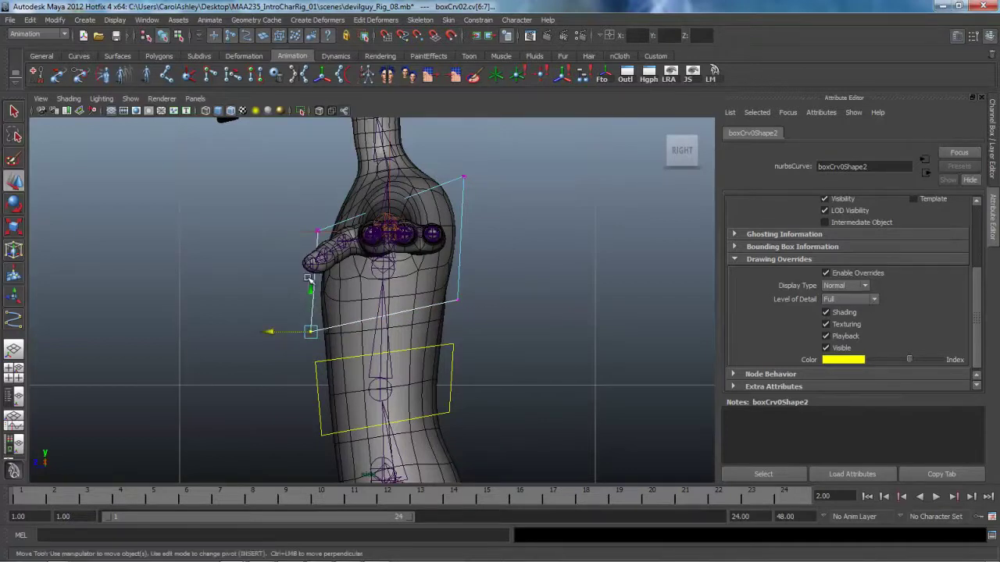
pyautogui.click(311, 299)
pyautogui.hotkey('ctrl', 'z')
pyautogui.moveTo(311, 293); pyautogui.dragTo(311, 286)
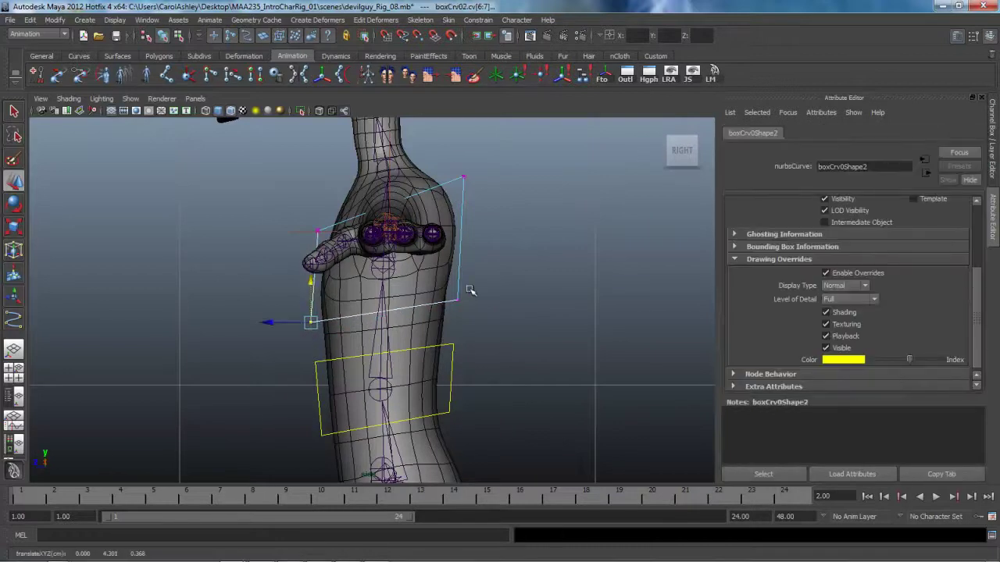
pyautogui.moveTo(452, 312); pyautogui.dragTo(439, 335)
# - In the front view, leave component mode and widen the whole chest box curve to about 1.208 in X
pyautogui.press('space')
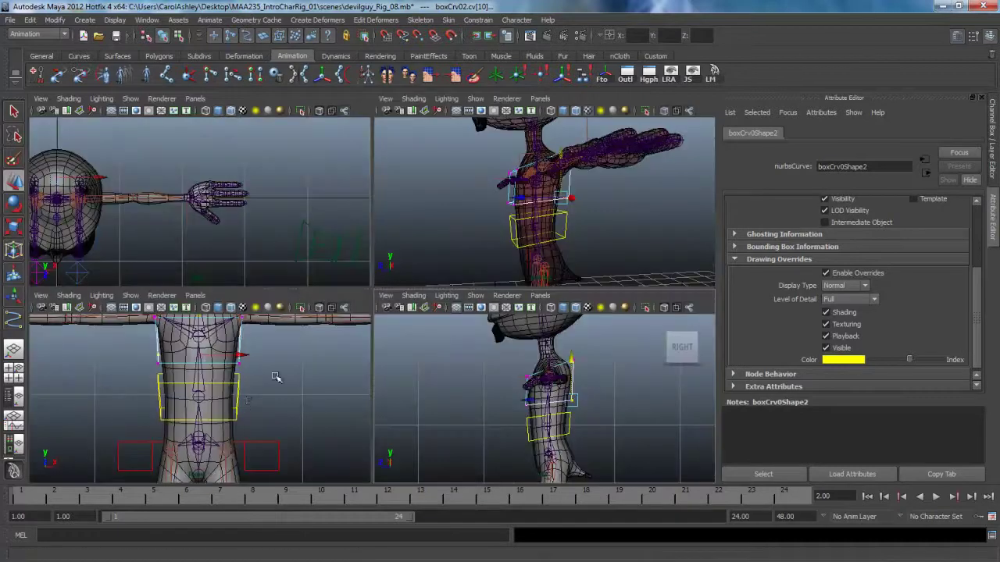
pyautogui.press('space')
pyautogui.keyDown('alt'); pyautogui.moveTo(519, 311); pyautogui.dragTo(511, 364, button='middle'); pyautogui.keyUp('alt')
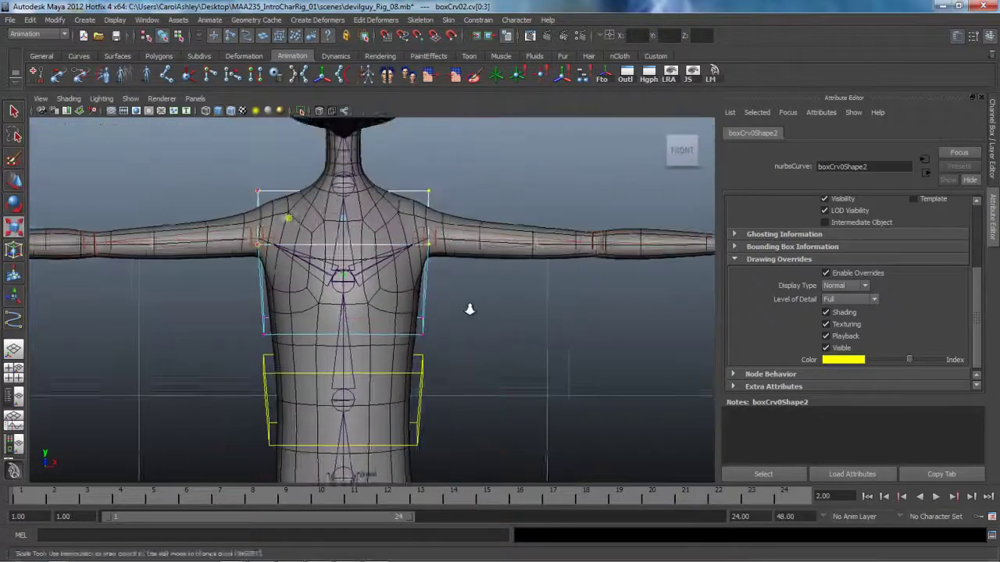
pyautogui.keyDown('alt'); pyautogui.moveTo(469, 310); pyautogui.dragTo(536, 311, button='right'); pyautogui.keyUp('alt')
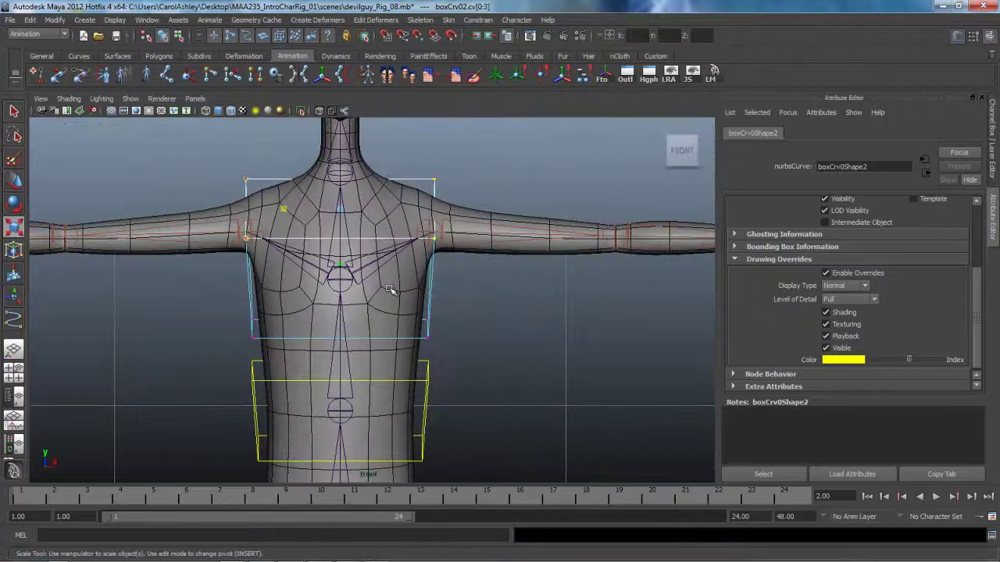
pyautogui.moveTo(430, 311); pyautogui.dragTo(480, 292, button='right')
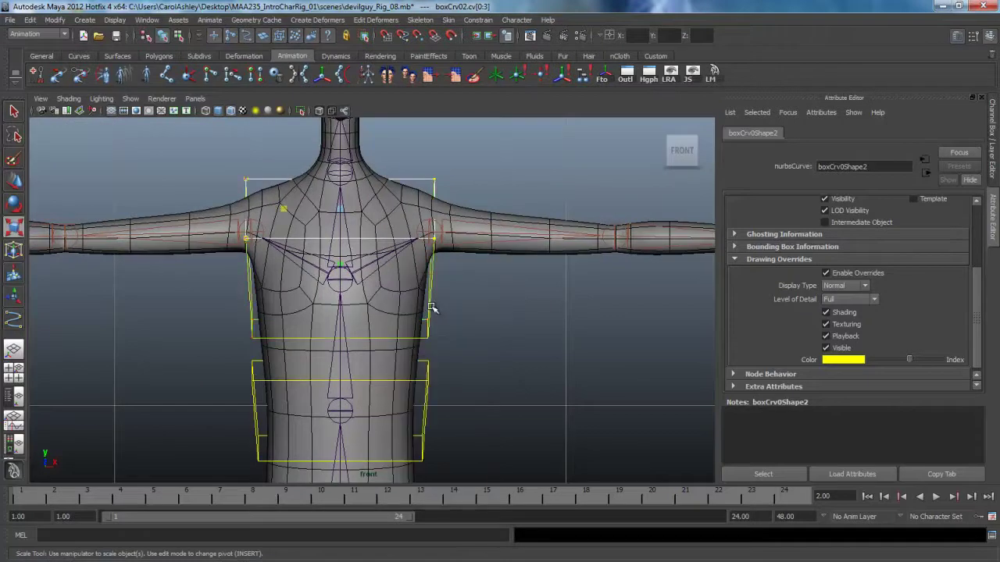
pyautogui.moveTo(399, 286); pyautogui.dragTo(417, 293, button='middle')
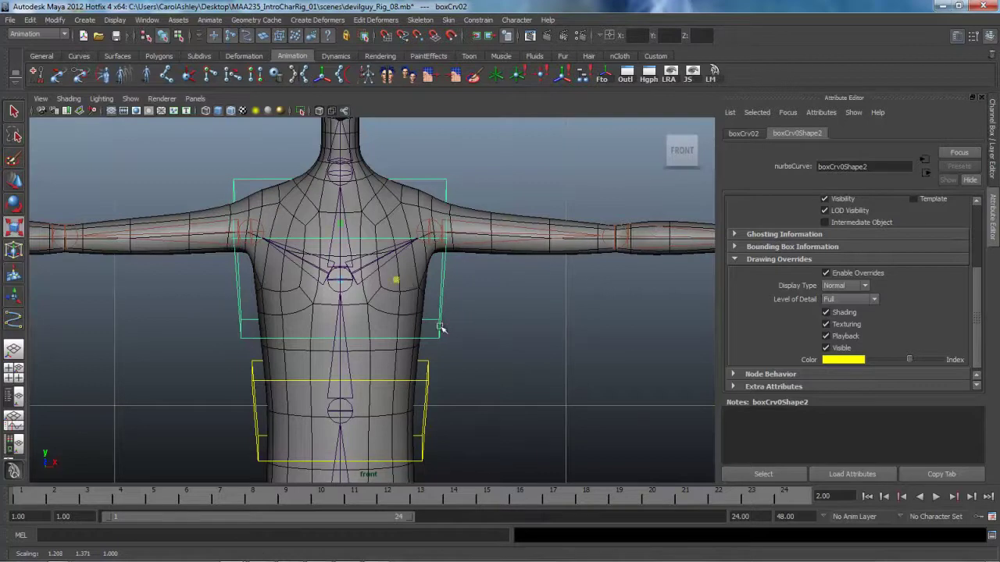
# - Scale the chest box's bottom control vertices inward in X to taper it toward the waist, and return to object mode
pyautogui.moveTo(441, 330); pyautogui.dragTo(379, 328, button='right')
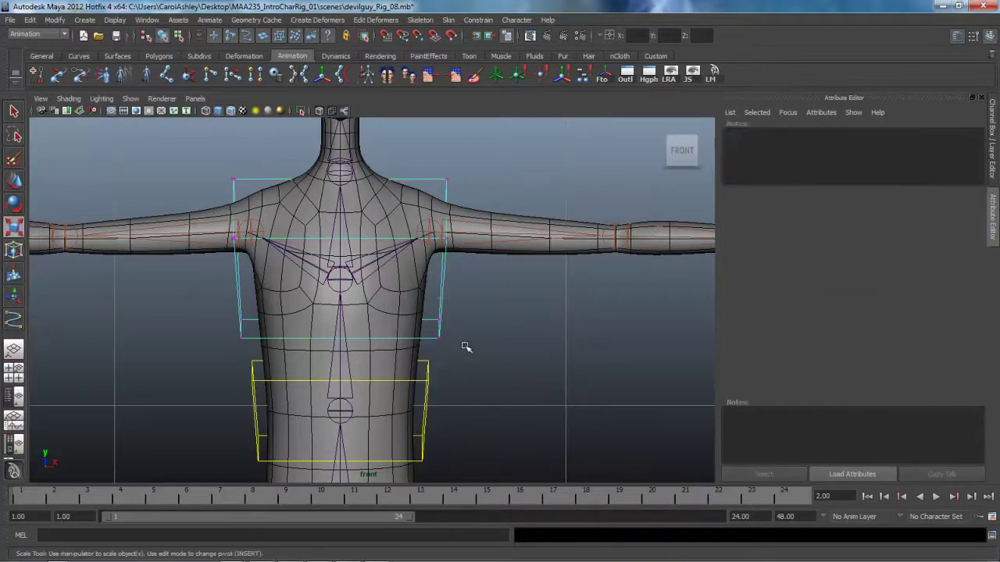
pyautogui.moveTo(465, 347); pyautogui.dragTo(304, 328)
pyautogui.keyDown('shift'); pyautogui.moveTo(243, 331); pyautogui.dragTo(253, 351); pyautogui.keyUp('shift')
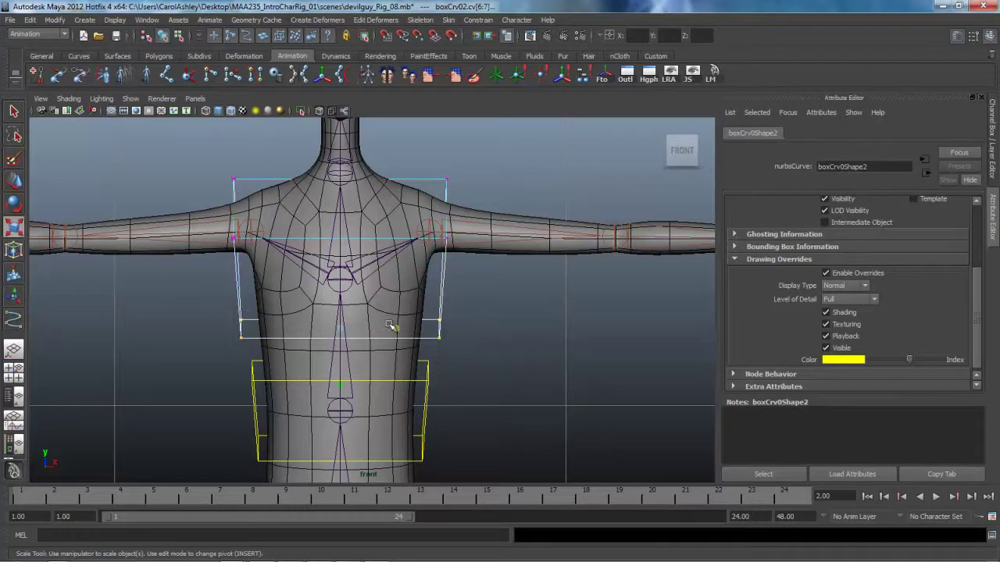
pyautogui.moveTo(390, 326); pyautogui.dragTo(392, 329)
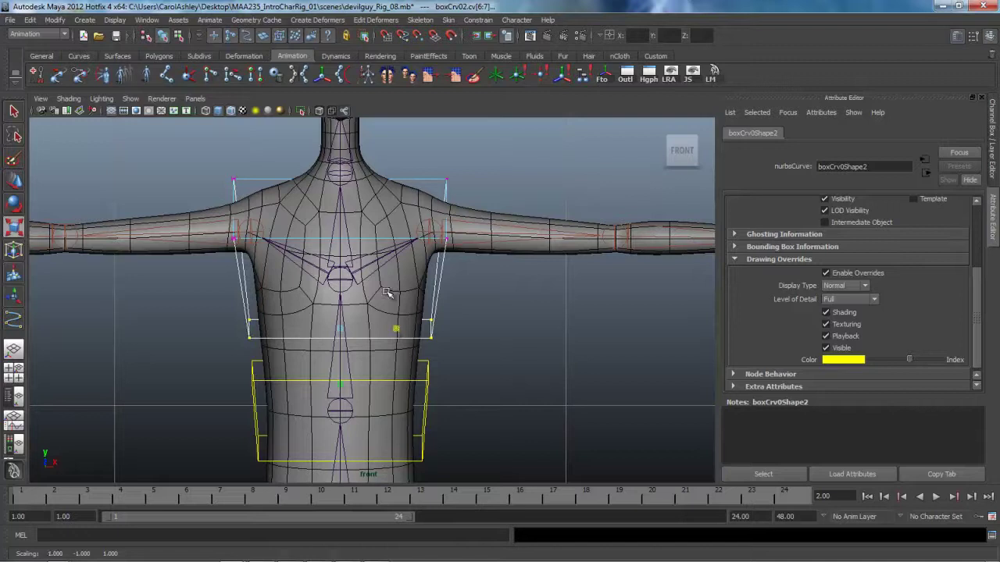
pyautogui.moveTo(440, 274); pyautogui.dragTo(466, 259, button='right')
# - In the perspective view, scale the chest box's upper front control vertices inward to about 0.86 in X
pyautogui.press('space')
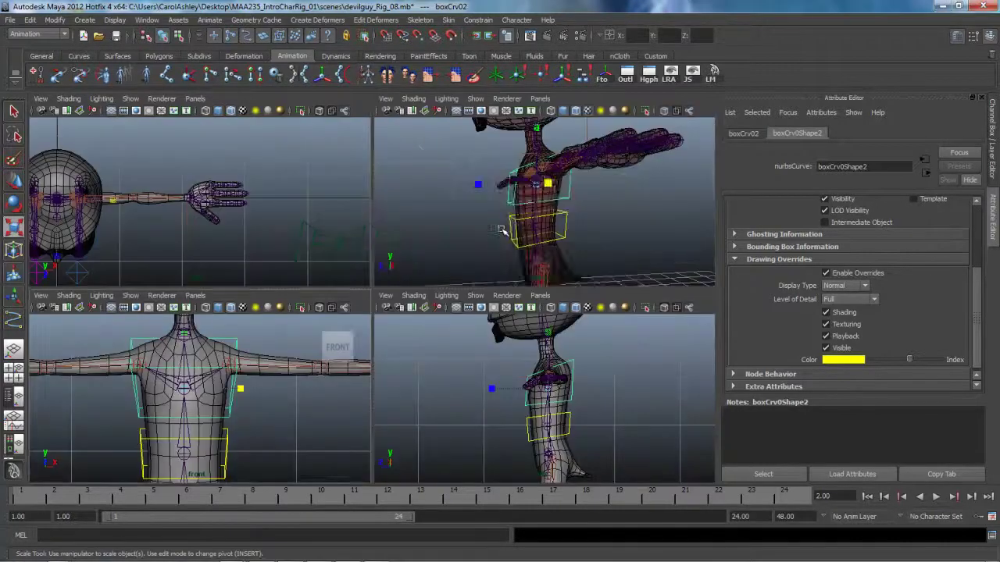
pyautogui.press('space')
pyautogui.keyDown('alt'); pyautogui.moveTo(517, 306); pyautogui.dragTo(383, 373); pyautogui.keyUp('alt')
pyautogui.moveTo(316, 281); pyautogui.dragTo(268, 286, button='right')
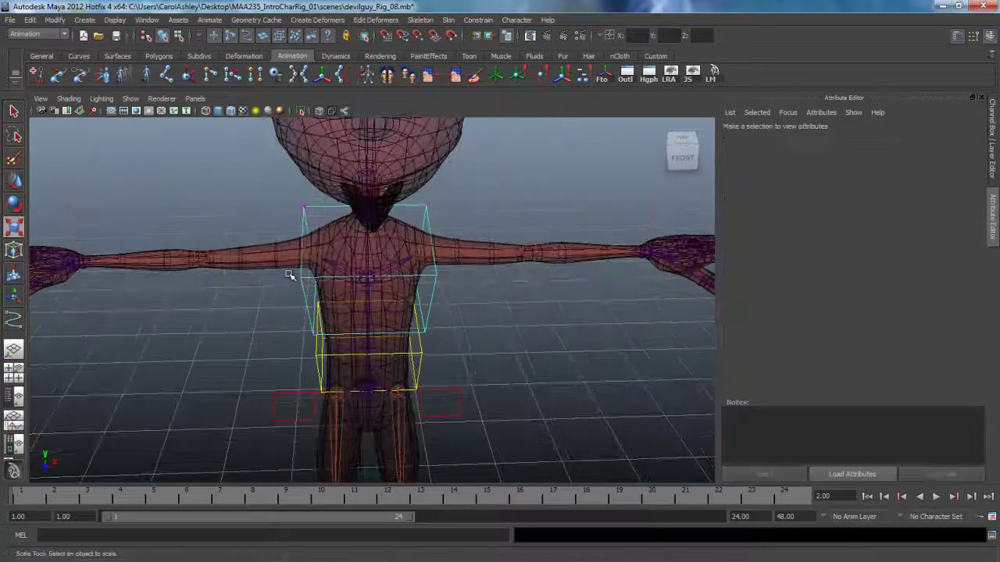
pyautogui.click(303, 278)
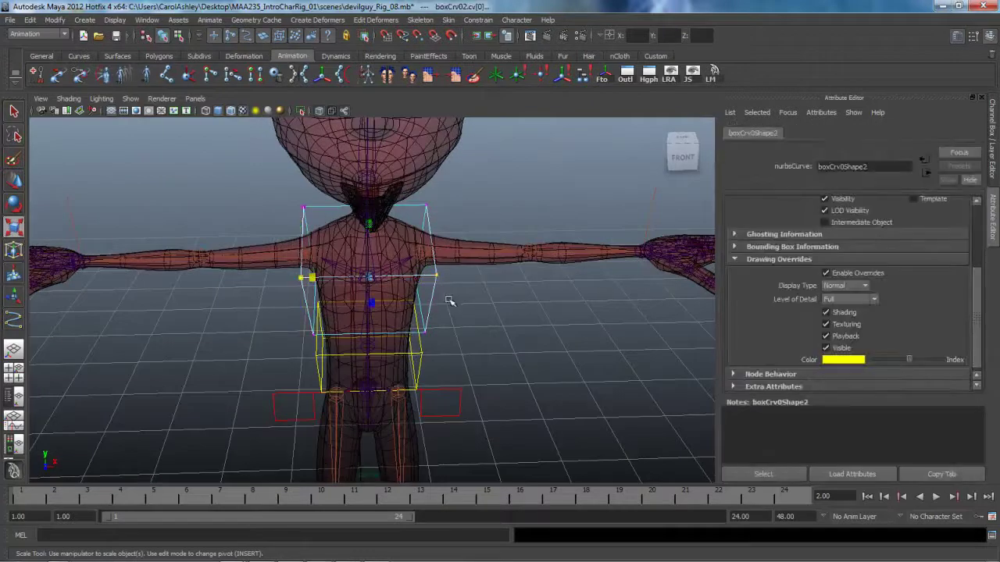
pyautogui.moveTo(312, 277); pyautogui.dragTo(314, 278)
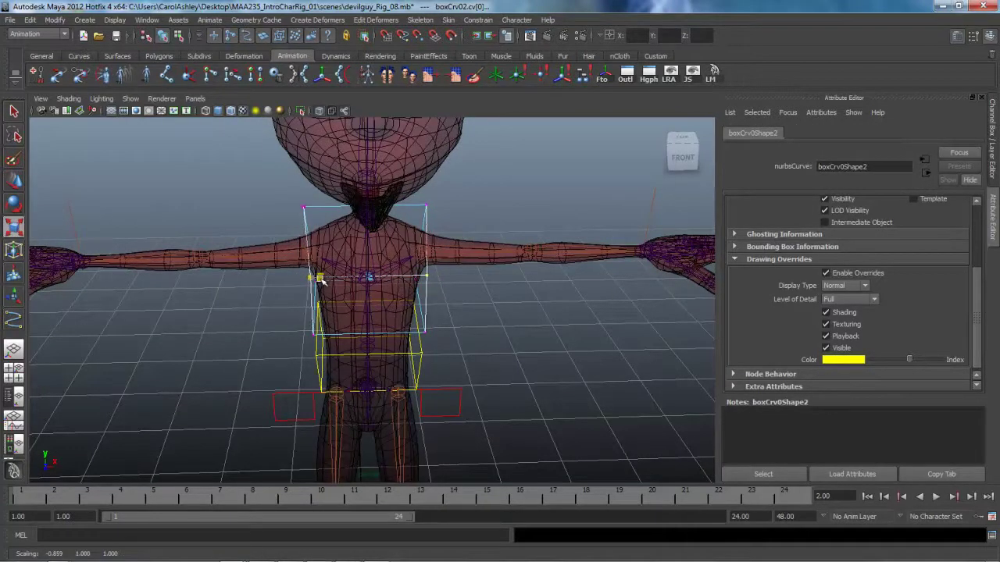
pyautogui.keyDown('alt'); pyautogui.moveTo(280, 343); pyautogui.dragTo(237, 330); pyautogui.keyUp('alt')
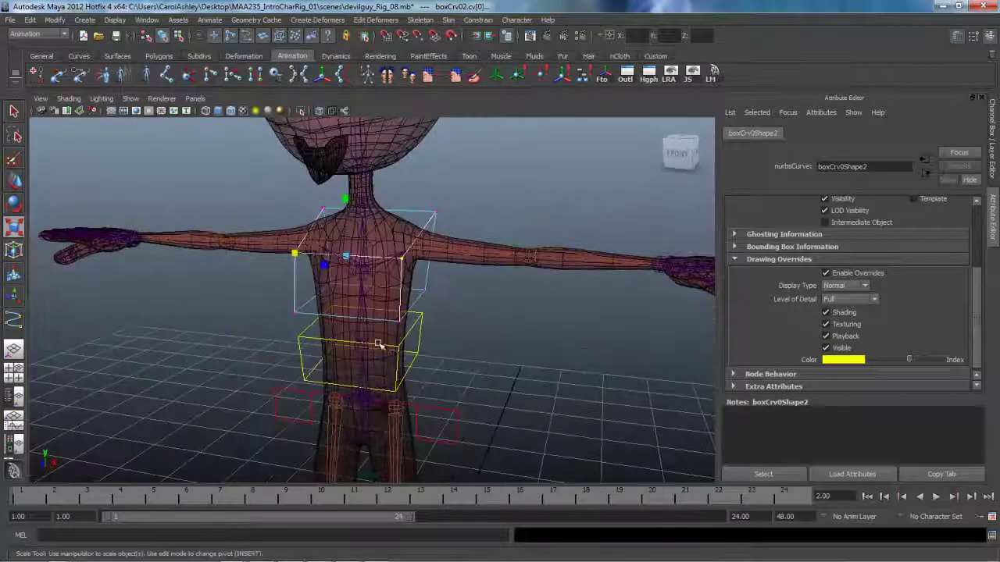
# - Return the chest box curve to object mode, freeze its transformations, and display its transform channels
pyautogui.moveTo(404, 328); pyautogui.dragTo(463, 320, button='right')
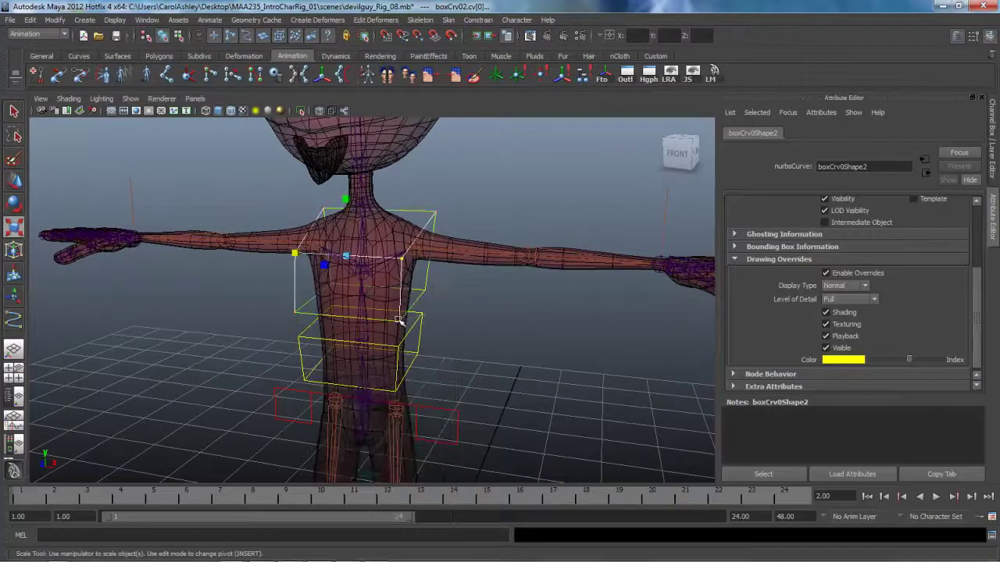
pyautogui.click(54, 19)
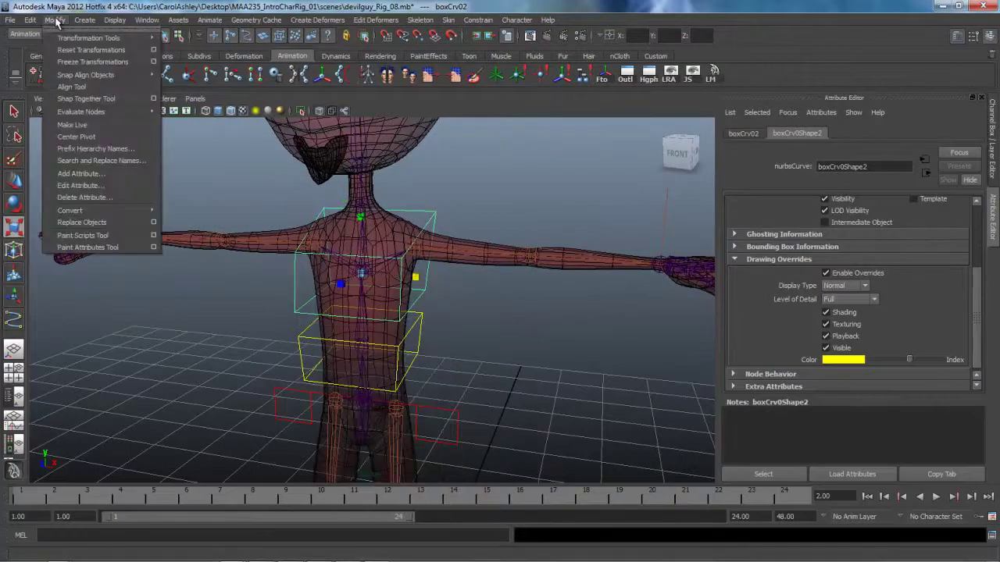
pyautogui.click(75, 63)
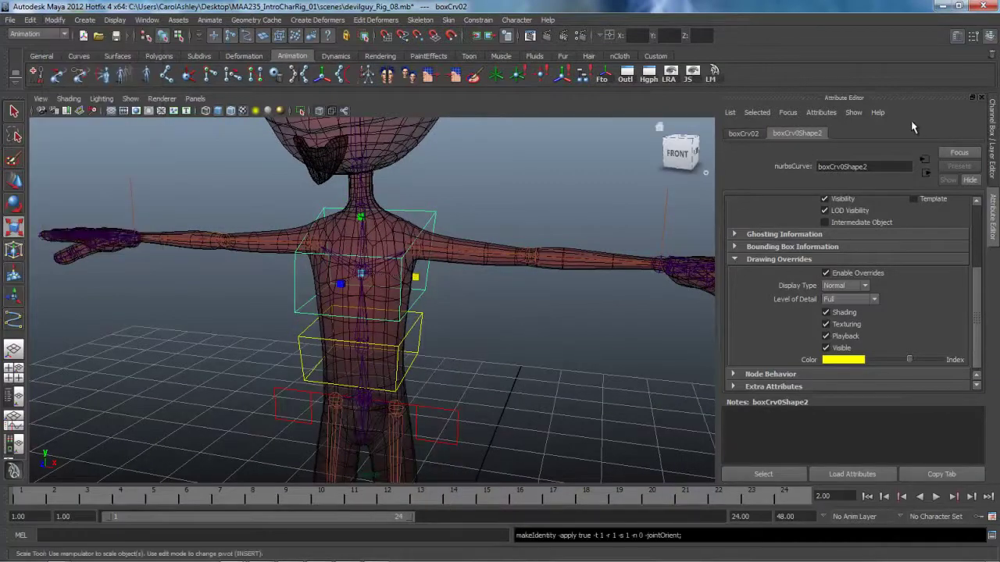
pyautogui.click(992, 155)
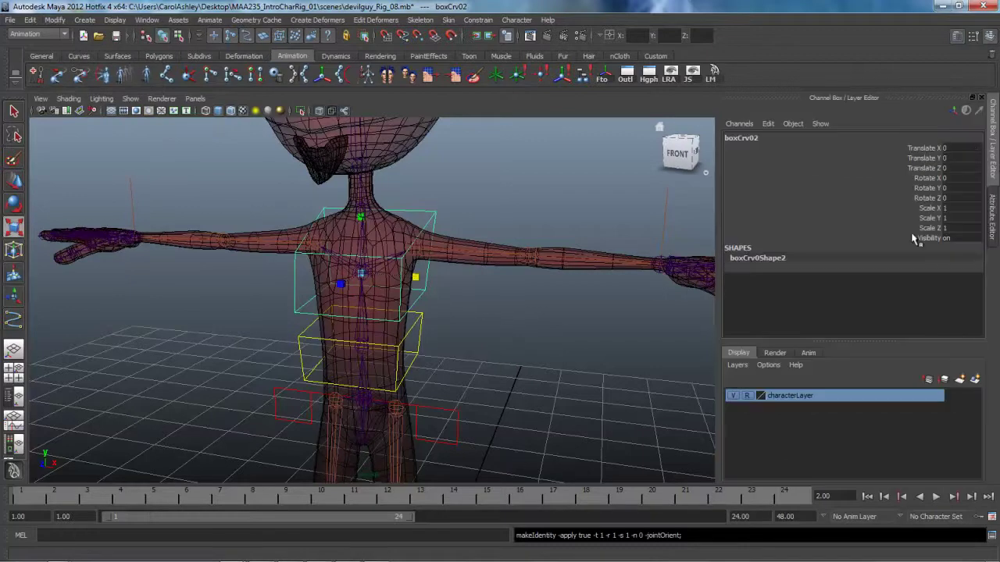
# - Examine the fit of both box curves around the torso from several angles
pyautogui.keyDown('alt'); pyautogui.moveTo(606, 352); pyautogui.dragTo(482, 292); pyautogui.keyUp('alt')
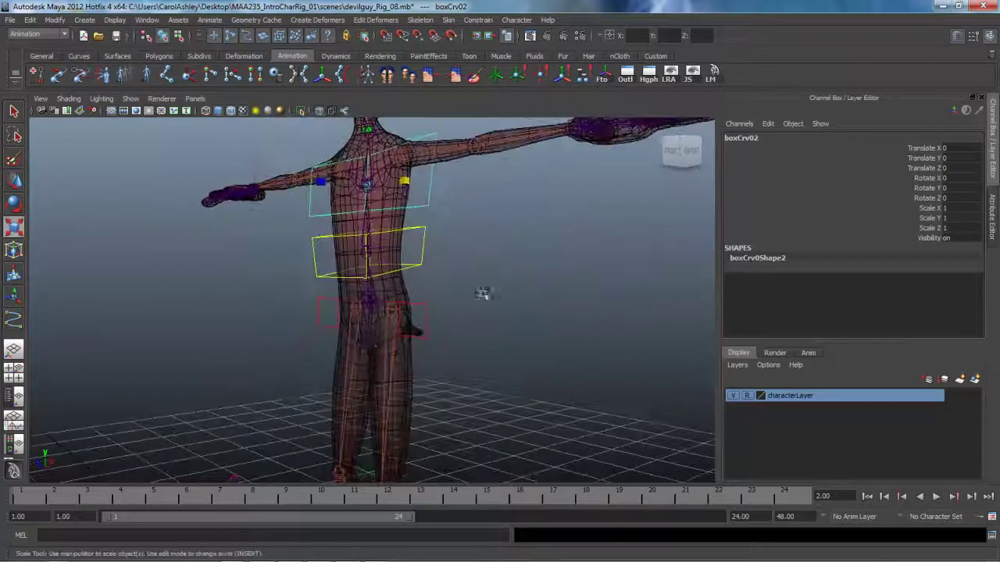
pyautogui.keyDown('alt'); pyautogui.moveTo(482, 293); pyautogui.dragTo(571, 335, button='right'); pyautogui.keyUp('alt')
pyautogui.moveTo(341, 330)
pyautogui.keyDown('alt'); pyautogui.mouseDown()
pyautogui.moveTo(424, 346)
pyautogui.moveTo(415, 375)
pyautogui.moveTo(341, 312)
pyautogui.mouseUp(); pyautogui.keyUp('alt')
pyautogui.keyDown('alt'); pyautogui.moveTo(355, 328); pyautogui.dragTo(577, 314, button='right'); pyautogui.keyUp('alt')
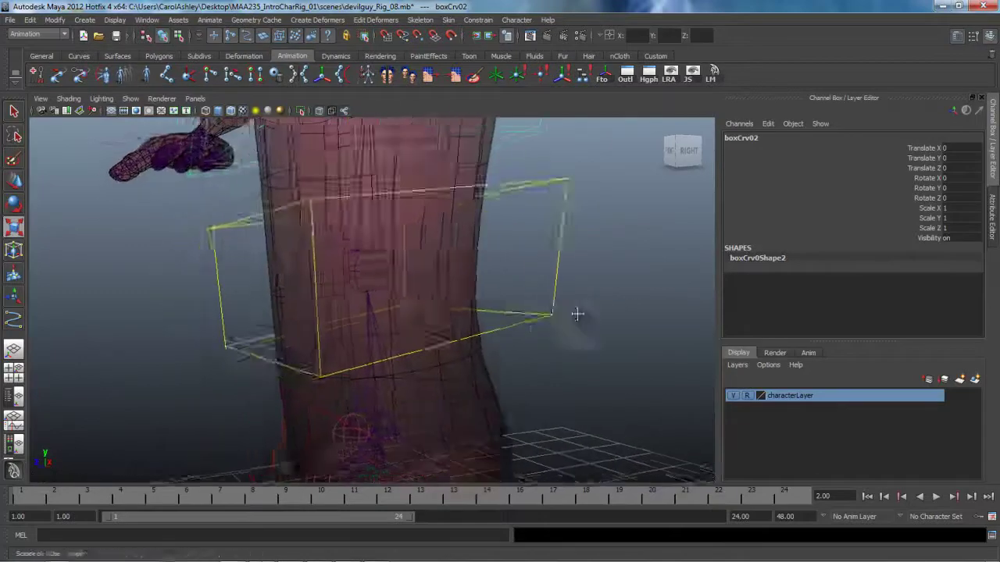
pyautogui.keyDown('alt'); pyautogui.moveTo(577, 314); pyautogui.dragTo(578, 334, button='middle'); pyautogui.keyUp('alt')
pyautogui.keyDown('alt'); pyautogui.moveTo(578, 335); pyautogui.dragTo(359, 334, button='right'); pyautogui.keyUp('alt')
pyautogui.keyDown('alt'); pyautogui.moveTo(359, 334); pyautogui.dragTo(518, 328); pyautogui.keyUp('alt')
pyautogui.keyDown('alt'); pyautogui.moveTo(518, 328); pyautogui.dragTo(518, 346, button='middle'); pyautogui.keyUp('alt')
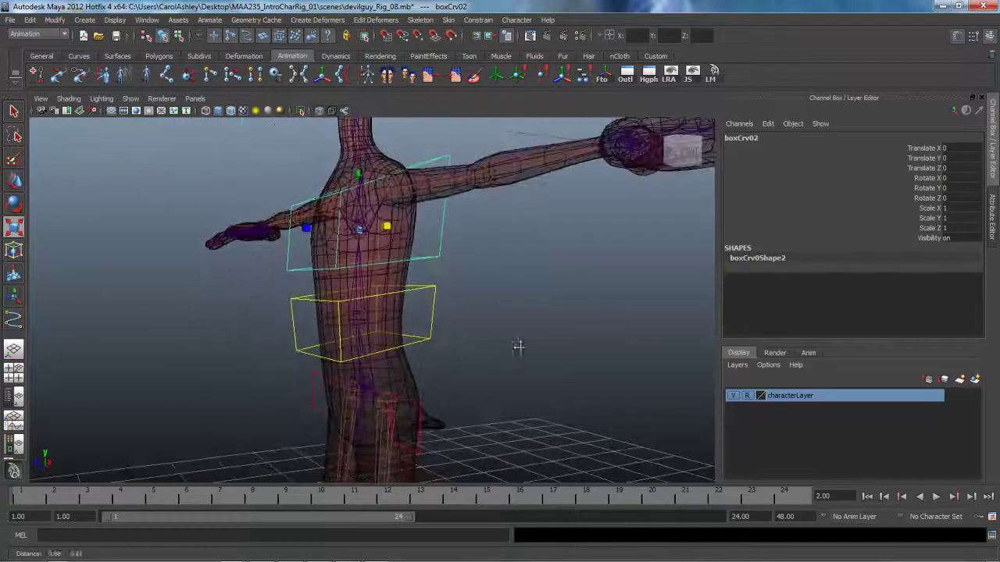
pyautogui.keyDown('alt'); pyautogui.moveTo(536, 349); pyautogui.dragTo(495, 314); pyautogui.keyUp('alt')
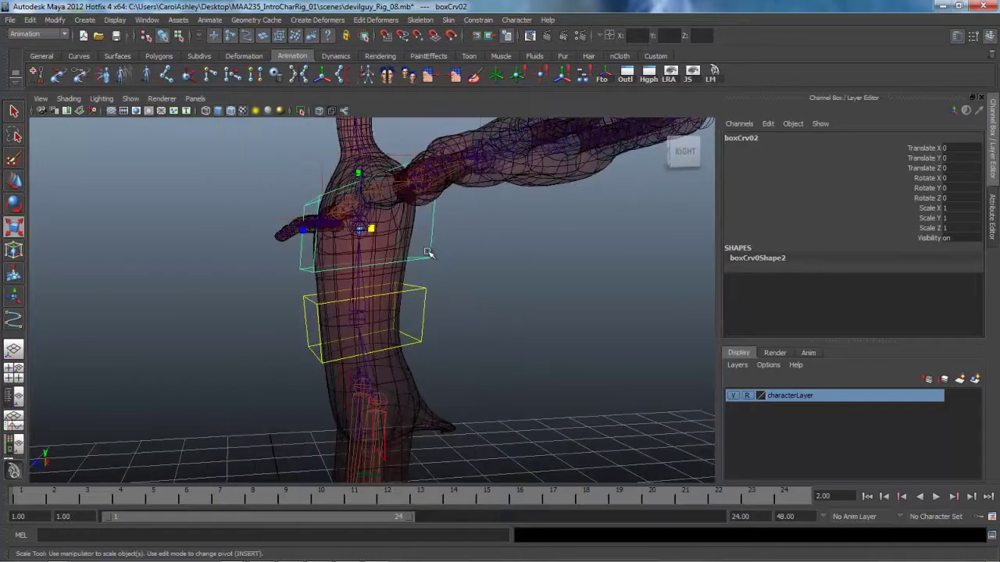
# - Select the waist box curve, test-rotate it slightly, and undo the rotation
pyautogui.click(421, 323)
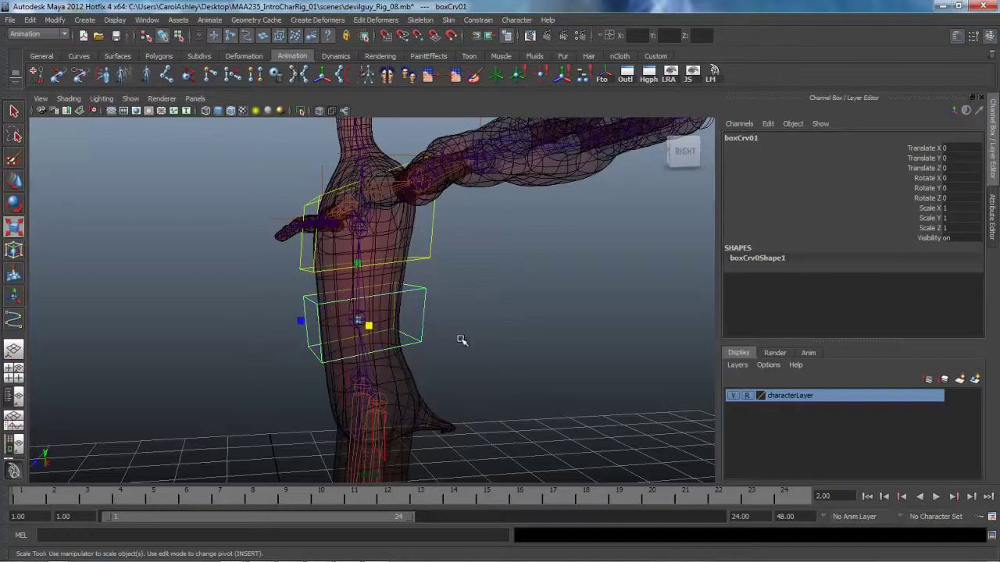
pyautogui.keyDown('alt'); pyautogui.moveTo(547, 338); pyautogui.dragTo(451, 342, button='right'); pyautogui.keyUp('alt')
pyautogui.press('z')
pyautogui.keyDown('alt'); pyautogui.moveTo(451, 342); pyautogui.dragTo(378, 322); pyautogui.keyUp('alt')
pyautogui.press('e')
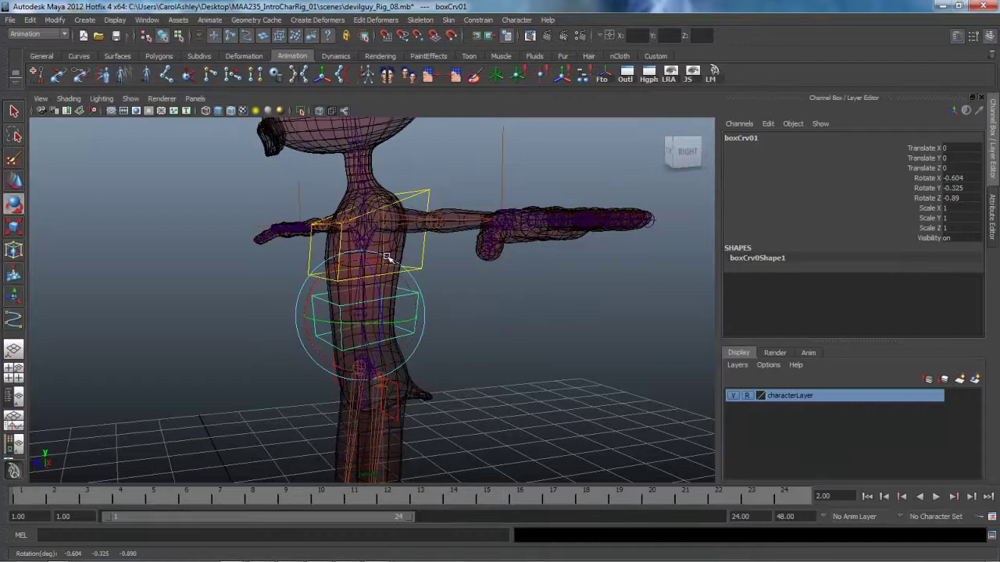
pyautogui.hotkey('ctrl', 'z')
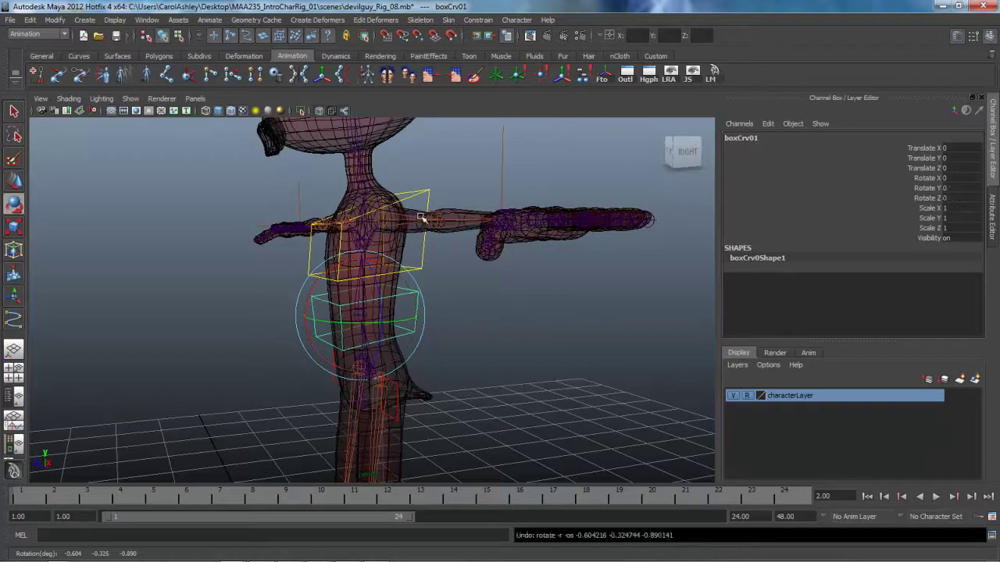
# - Parent the chest box curve to the waist box curve
pyautogui.click(421, 261)
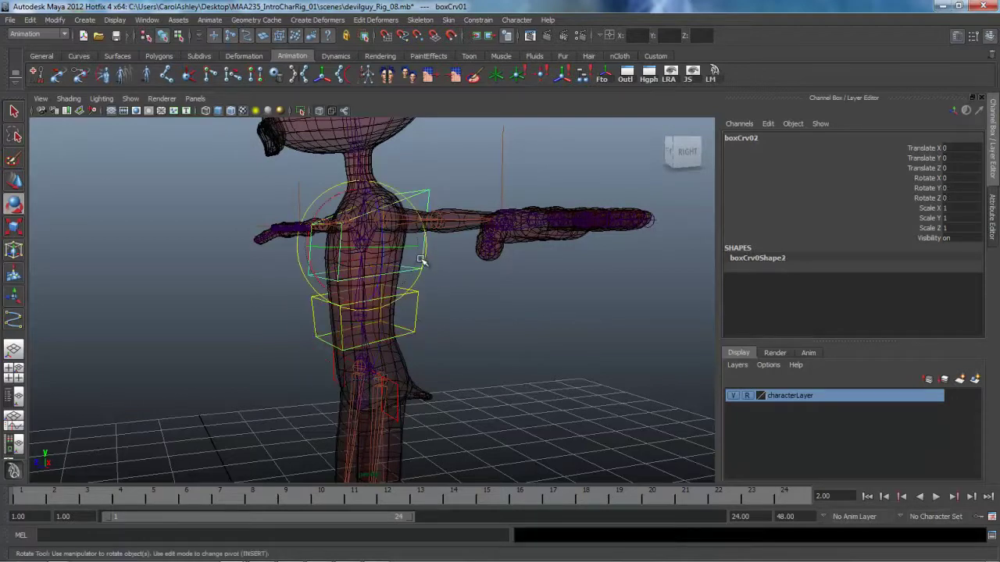
pyautogui.press('q')
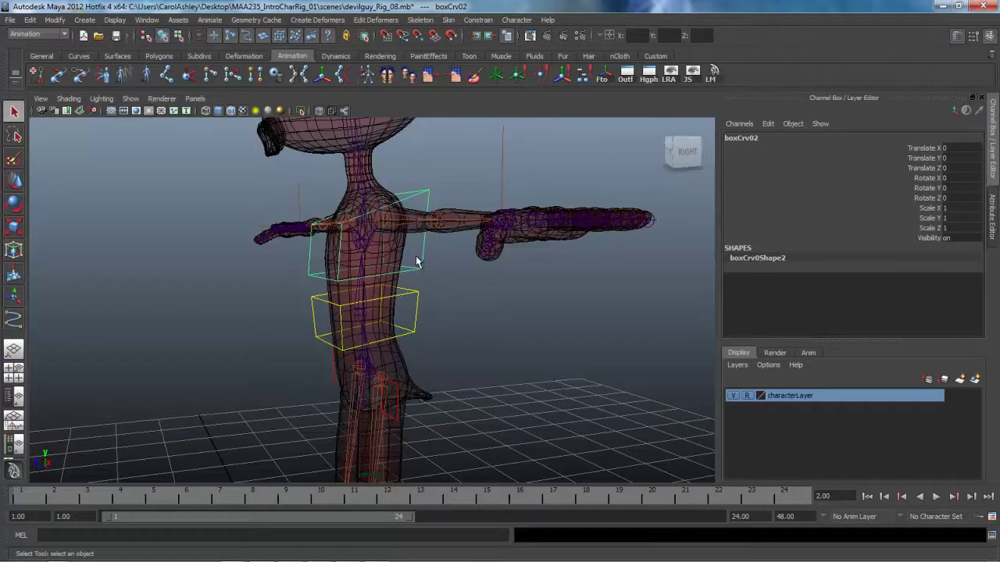
pyautogui.keyDown('shift'); pyautogui.click(416, 316); pyautogui.keyUp('shift')
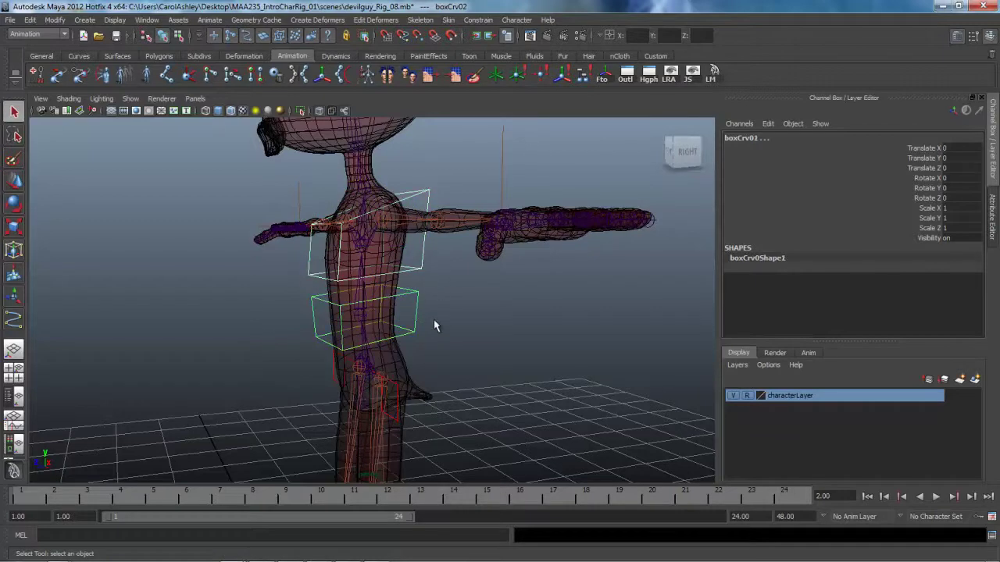
pyautogui.press('p')
# - Test-rotate the waist box curve together with its chest child, and undo the rotation
pyautogui.press('e')
pyautogui.moveTo(380, 345); pyautogui.dragTo(346, 346)
pyautogui.hotkey('ctrl', 'z')
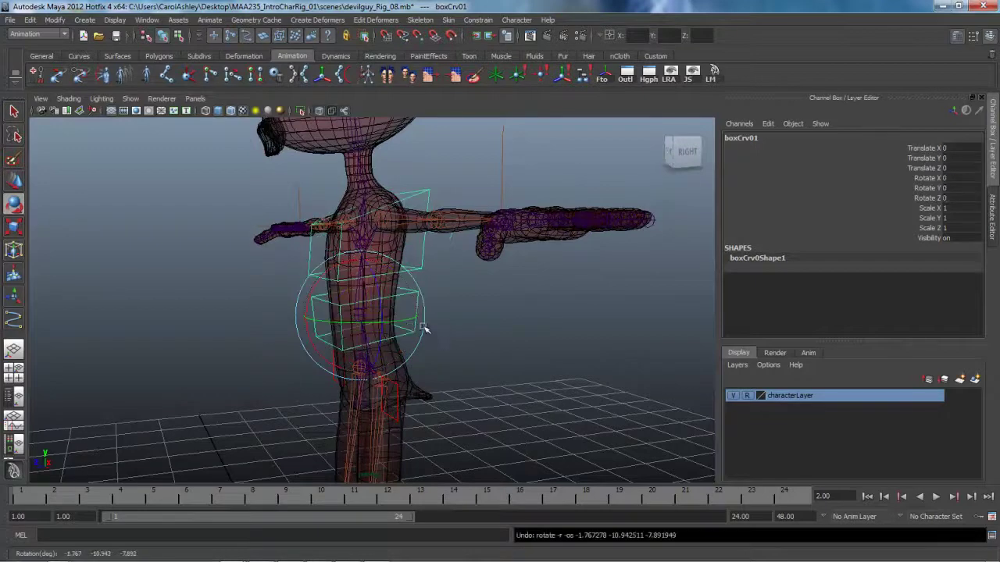
# - Orient-constrain the bn_spine_b waist joint to the waist box curve with Maintain offset on and all axes constrained
pyautogui.press('w')
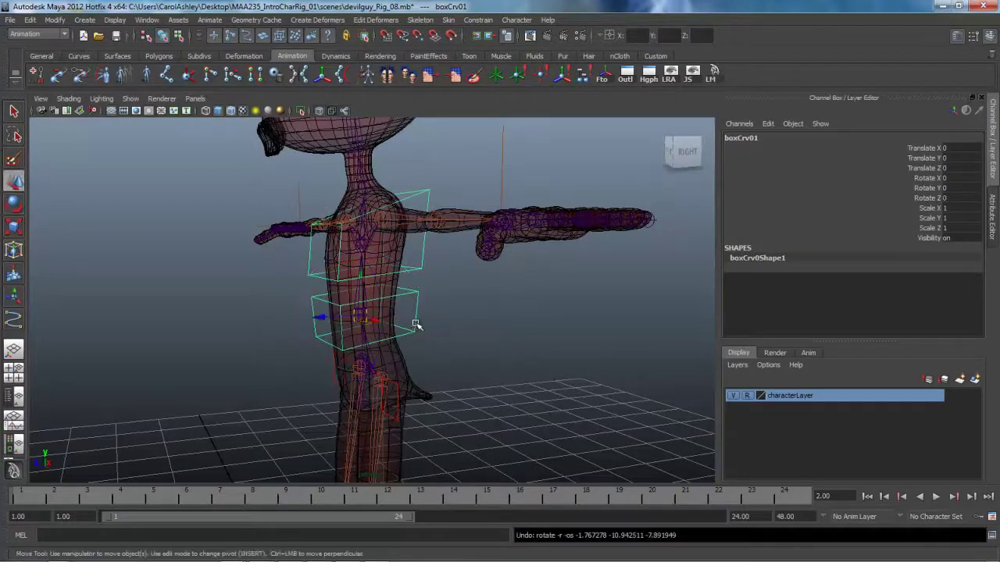
pyautogui.keyDown('alt'); pyautogui.moveTo(362, 353); pyautogui.dragTo(596, 344, button='right'); pyautogui.keyUp('alt')
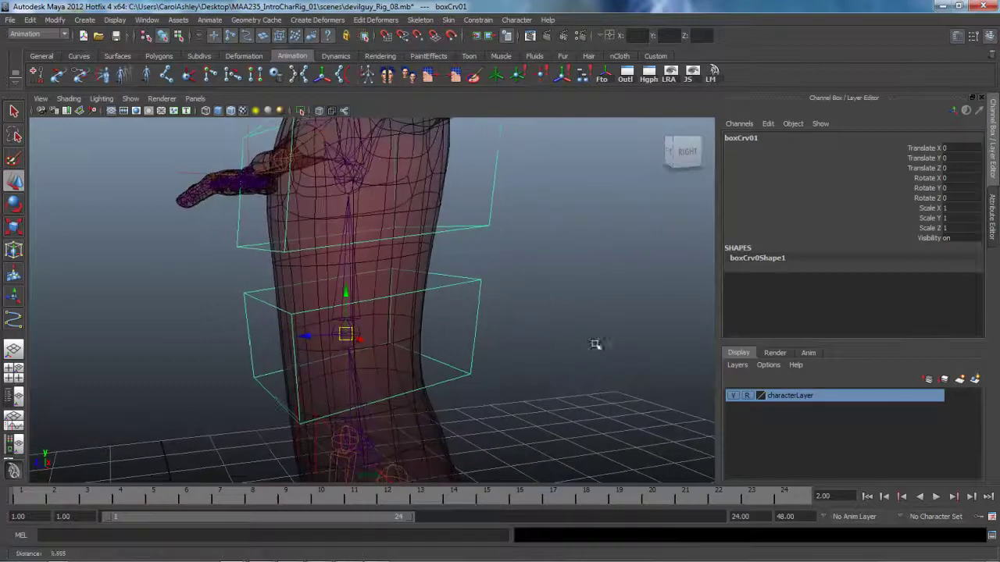
pyautogui.keyDown('alt'); pyautogui.moveTo(537, 356); pyautogui.dragTo(527, 317, button='middle'); pyautogui.keyUp('alt')
pyautogui.keyDown('alt'); pyautogui.moveTo(391, 344); pyautogui.dragTo(521, 357, button='right'); pyautogui.keyUp('alt')
pyautogui.keyDown('alt'); pyautogui.moveTo(520, 356); pyautogui.dragTo(444, 355); pyautogui.keyUp('alt')
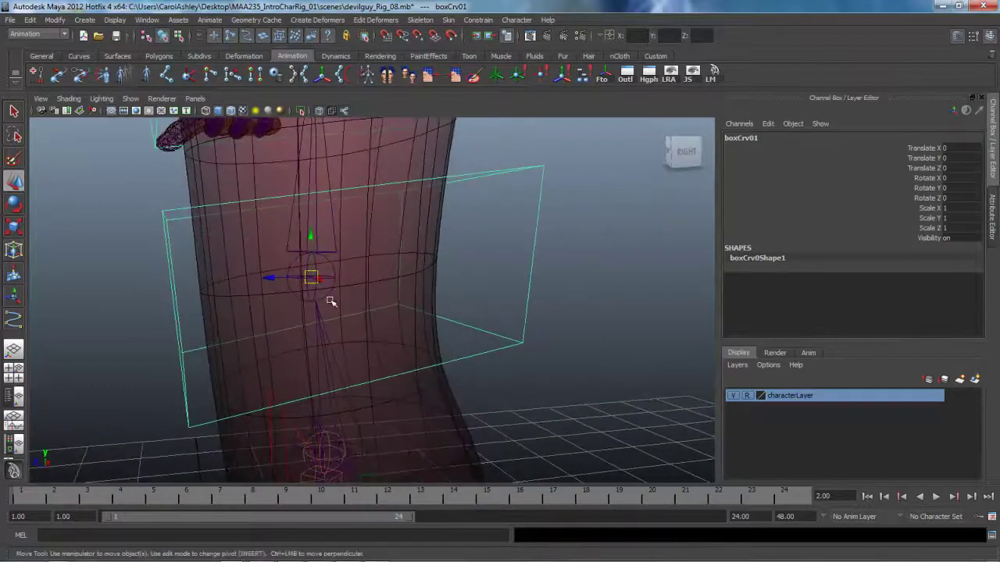
pyautogui.click(330, 270)
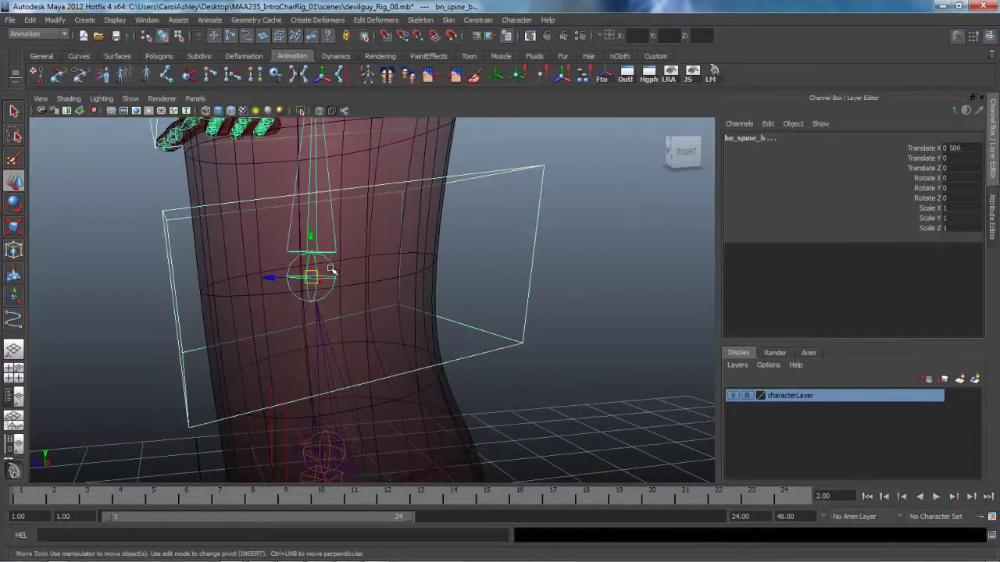
pyautogui.click(479, 21)
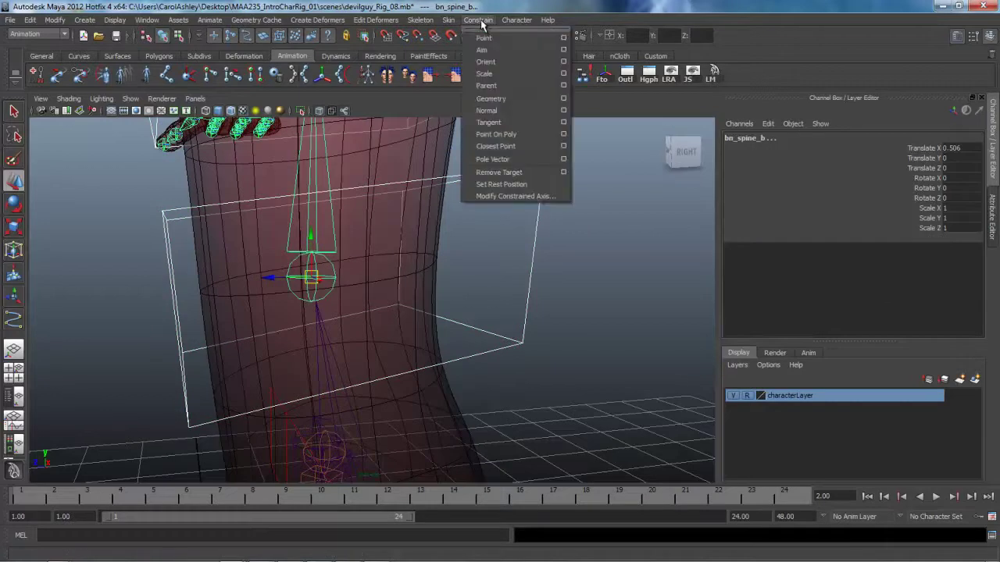
pyautogui.click(564, 62)
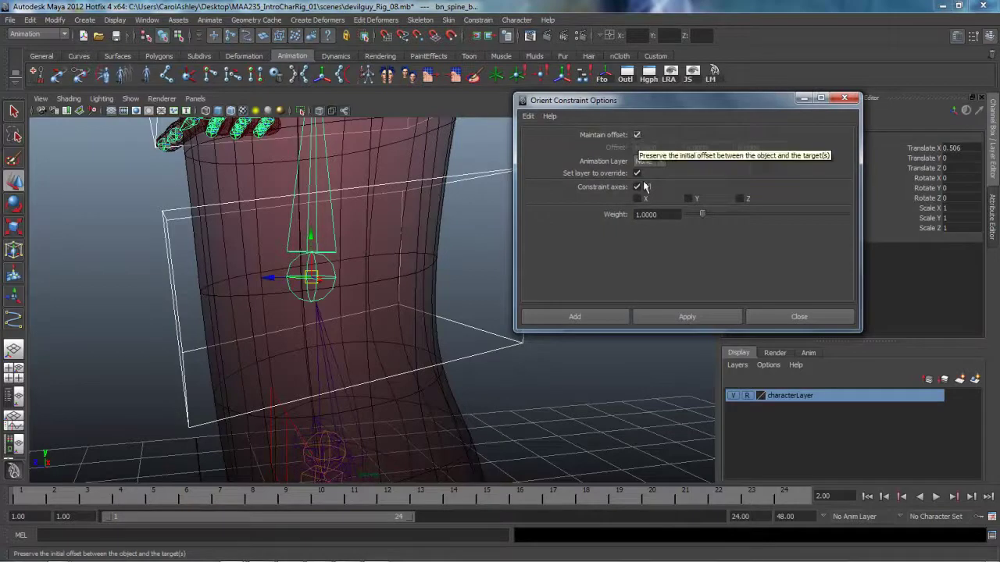
pyautogui.click(664, 317)
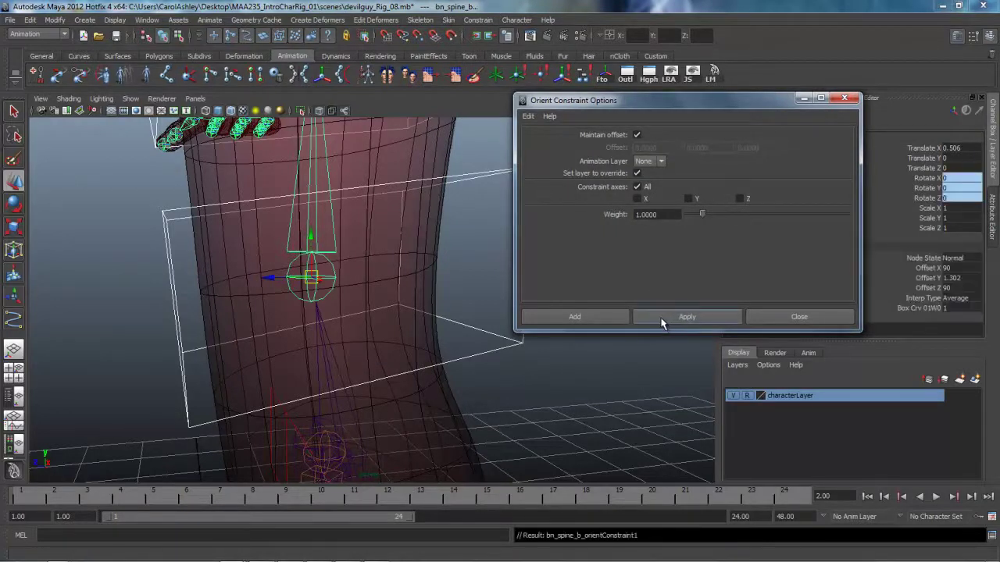
# - Orient-constrain the bn_spine_c chest joint to the chest box curve with Maintain offset on and all axes constrained
pyautogui.keyDown('alt'); pyautogui.moveTo(557, 397); pyautogui.dragTo(415, 294, button='right'); pyautogui.keyUp('alt')
pyautogui.keyDown('alt'); pyautogui.moveTo(415, 294); pyautogui.dragTo(346, 372, button='middle'); pyautogui.keyUp('alt')
pyautogui.keyDown('alt'); pyautogui.moveTo(345, 373); pyautogui.dragTo(416, 311, button='right'); pyautogui.keyUp('alt')
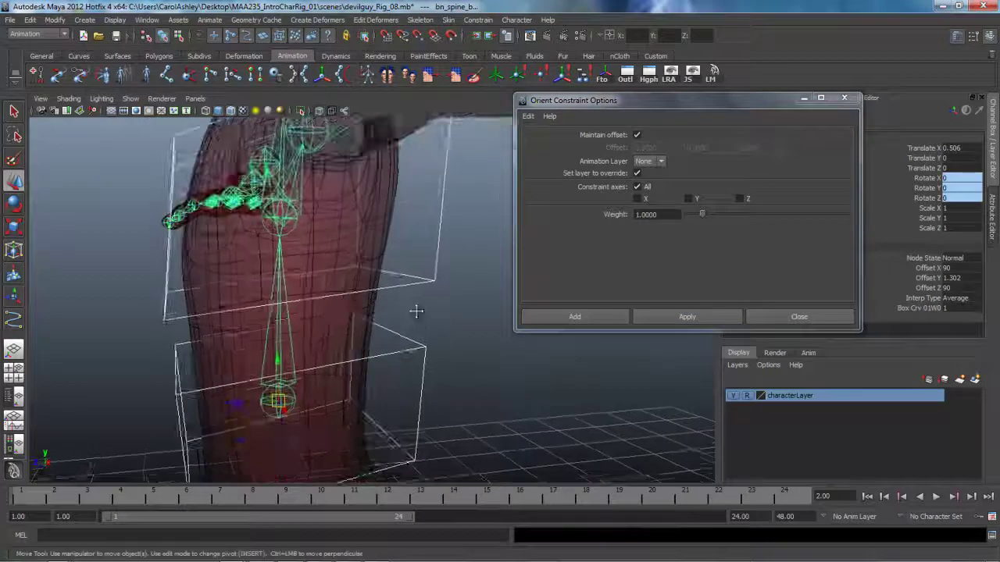
pyautogui.keyDown('alt'); pyautogui.moveTo(416, 312); pyautogui.dragTo(418, 367); pyautogui.keyUp('alt')
pyautogui.moveTo(420, 320); pyautogui.dragTo(454, 342)
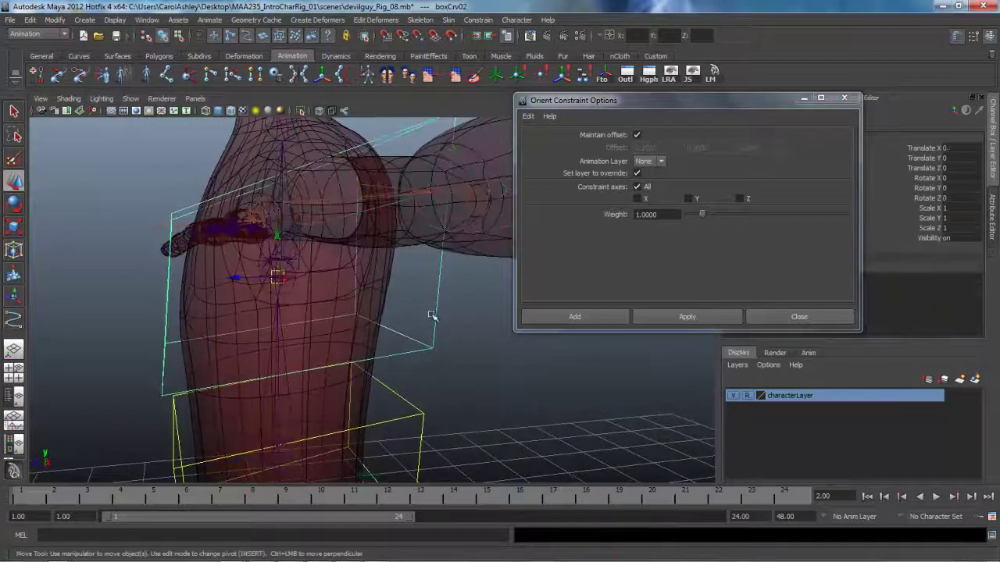
pyautogui.click(290, 287)
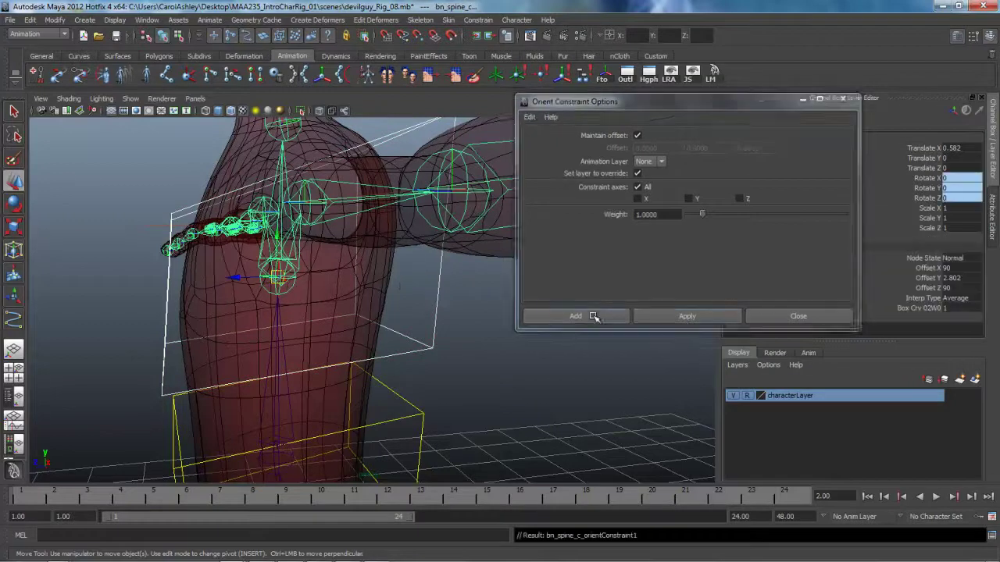
pyautogui.click(547, 316)
# - Test-rotate the waist box curve to check that it drives the spine joints, and undo the rotation
pyautogui.keyDown('alt'); pyautogui.moveTo(571, 341); pyautogui.dragTo(475, 339); pyautogui.keyUp('alt')
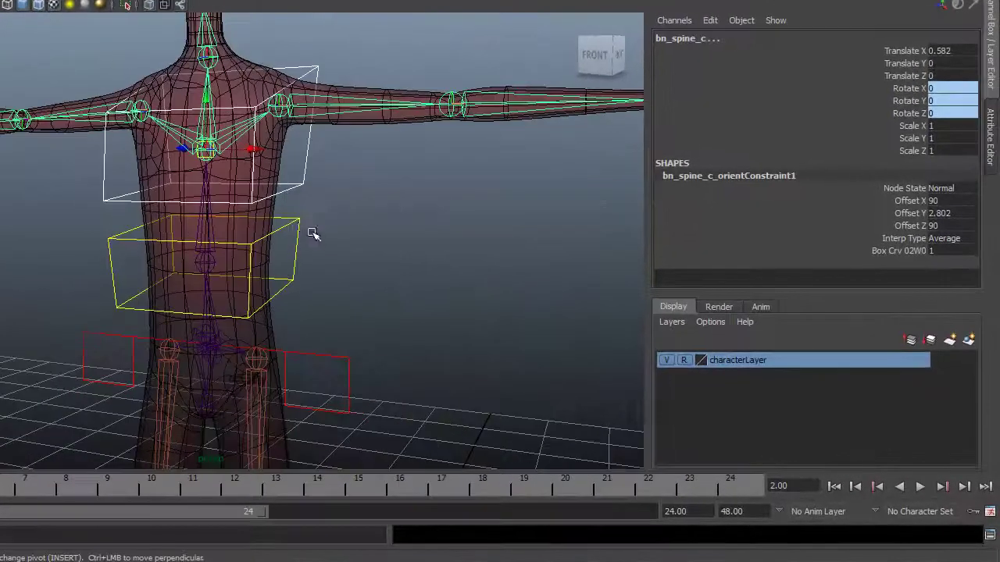
pyautogui.click(298, 232)
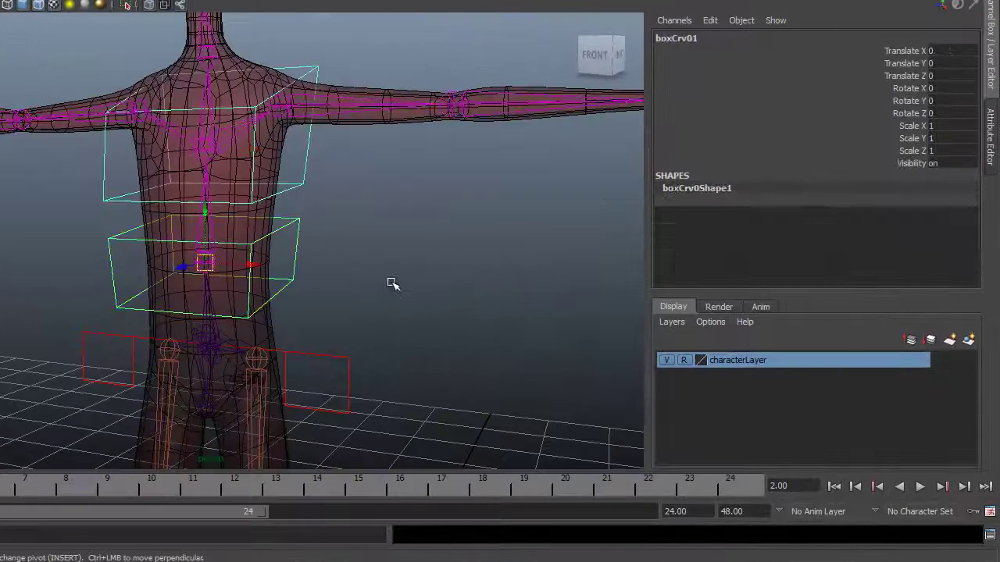
pyautogui.keyDown('alt'); pyautogui.moveTo(390, 283); pyautogui.dragTo(305, 279, button='right'); pyautogui.keyUp('alt')
pyautogui.keyDown('alt'); pyautogui.moveTo(449, 275); pyautogui.dragTo(390, 274, button='right'); pyautogui.keyUp('alt')
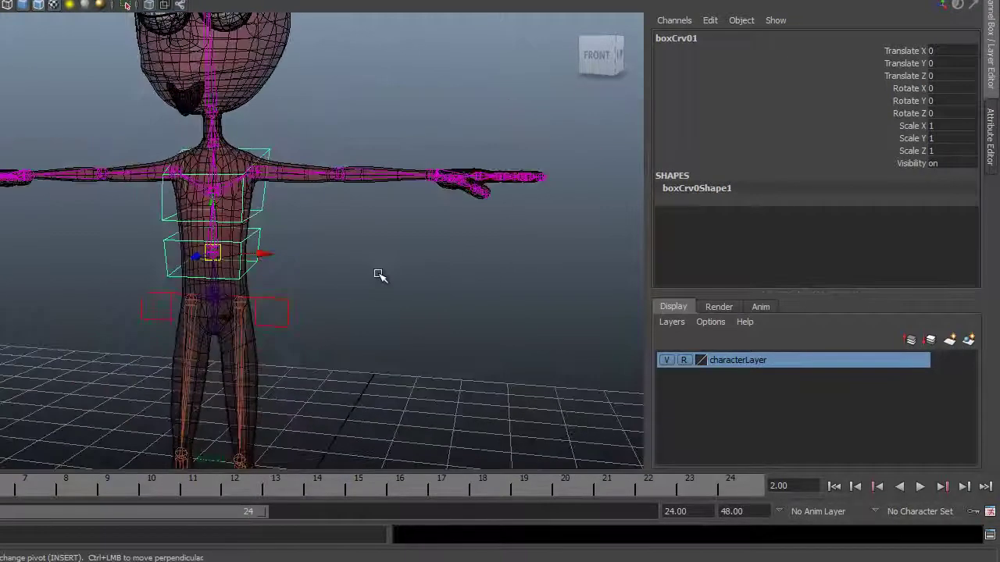
pyautogui.press('e')
pyautogui.moveTo(235, 281); pyautogui.dragTo(265, 286)
pyautogui.hotkey('ctrl', 'z')
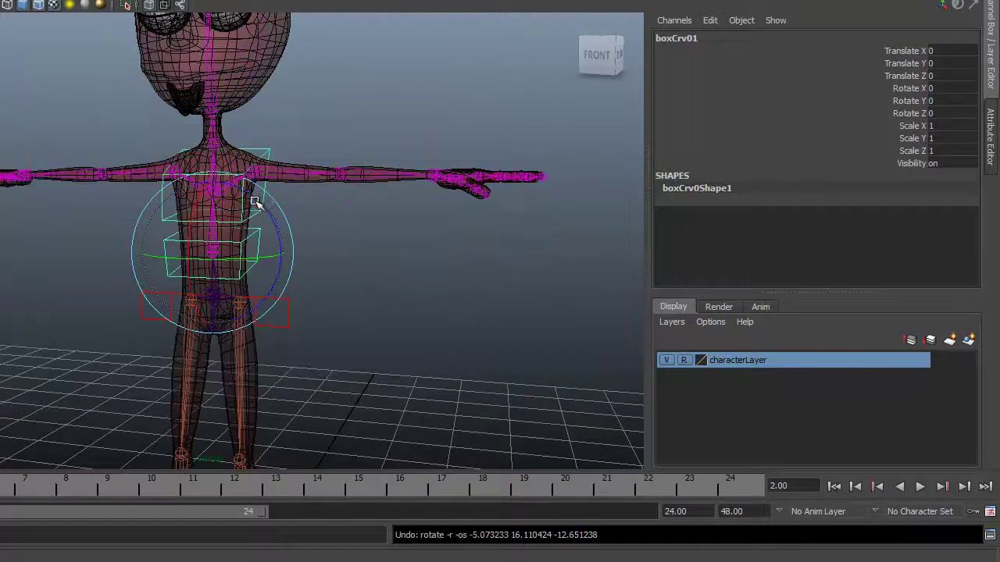
# - Test-rotate the chest box curve to check that it drives the upper spine, and undo the rotation
pyautogui.click(267, 196)
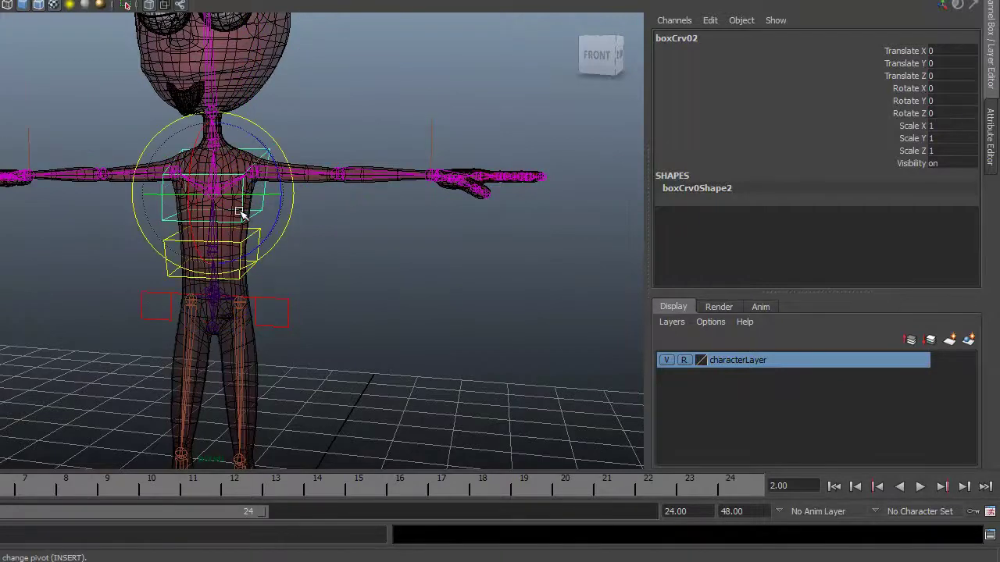
pyautogui.moveTo(239, 214); pyautogui.dragTo(268, 219)
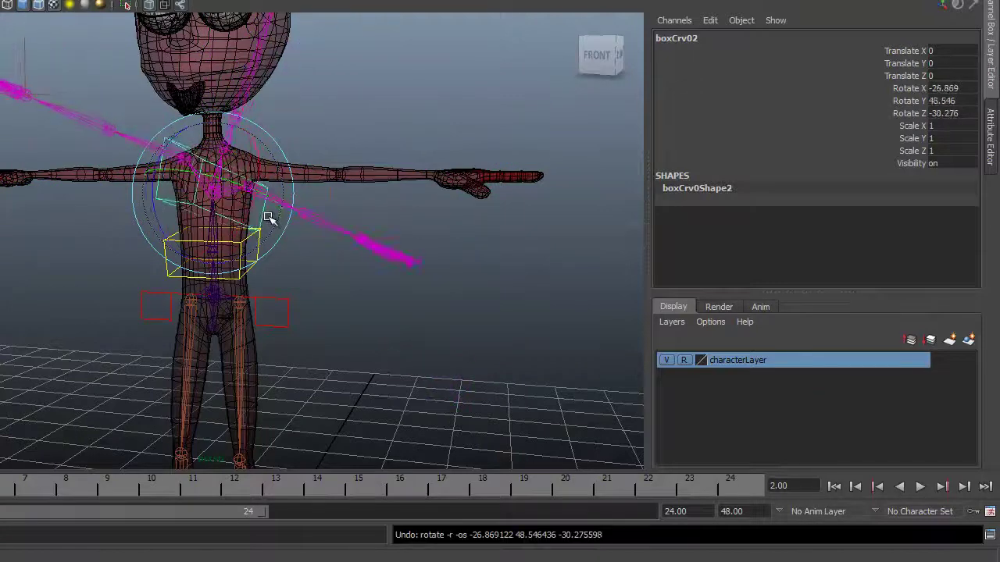
pyautogui.keyDown('alt'); pyautogui.moveTo(401, 270); pyautogui.dragTo(352, 271); pyautogui.keyUp('alt')
pyautogui.keyDown('alt'); pyautogui.moveTo(353, 271); pyautogui.dragTo(427, 271, button='right'); pyautogui.keyUp('alt')
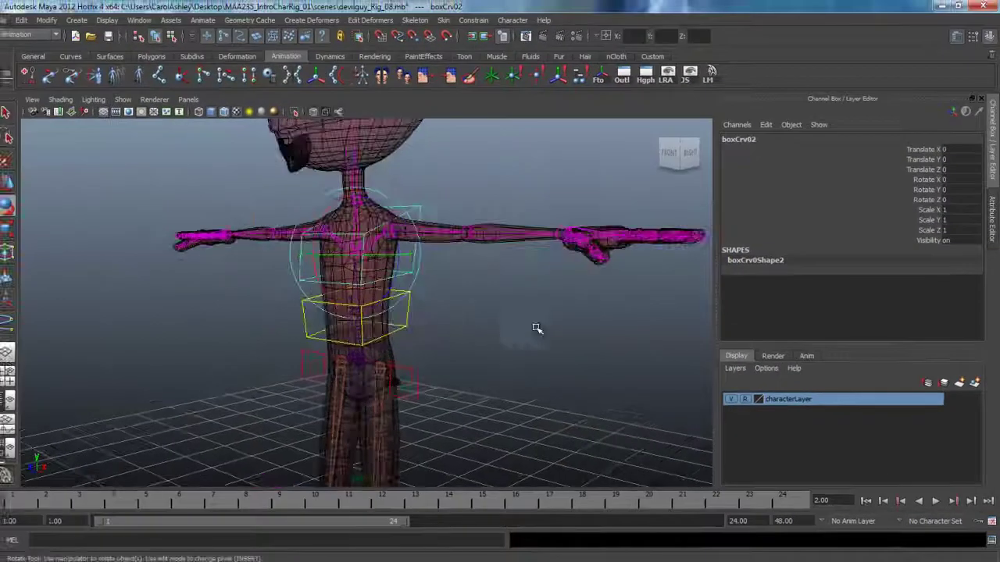
pyautogui.keyDown('alt'); pyautogui.moveTo(536, 328); pyautogui.dragTo(515, 328); pyautogui.keyUp('alt')
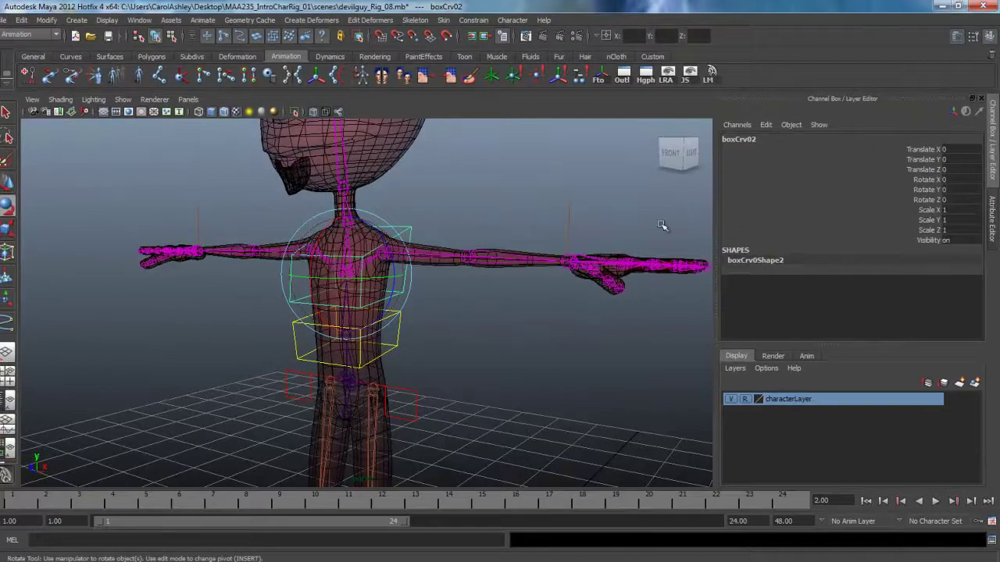
# - Lock and hide the translate, scale and visibility channels of the chest box curve
pyautogui.moveTo(930, 150); pyautogui.dragTo(929, 170)
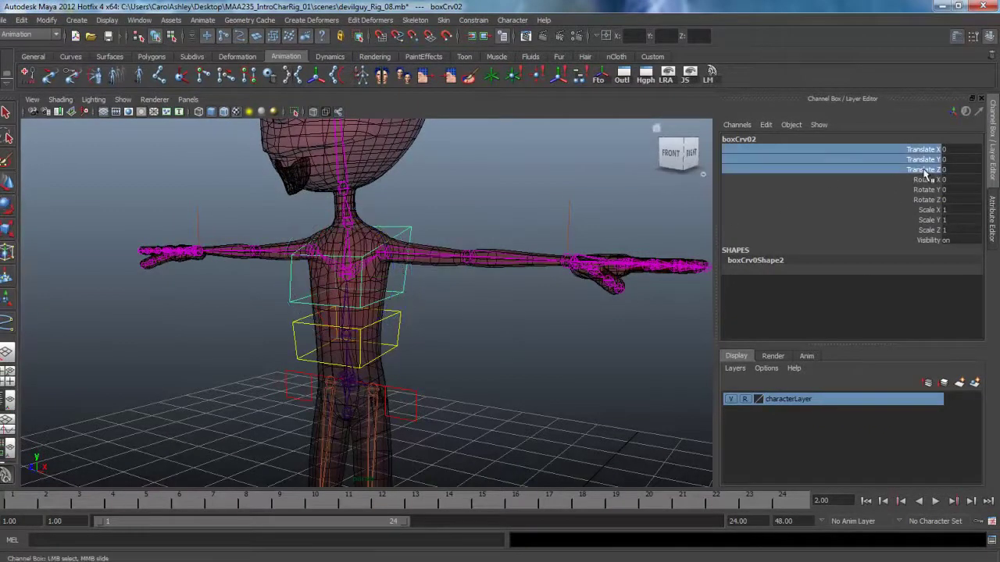
pyautogui.rightClick(927, 175)
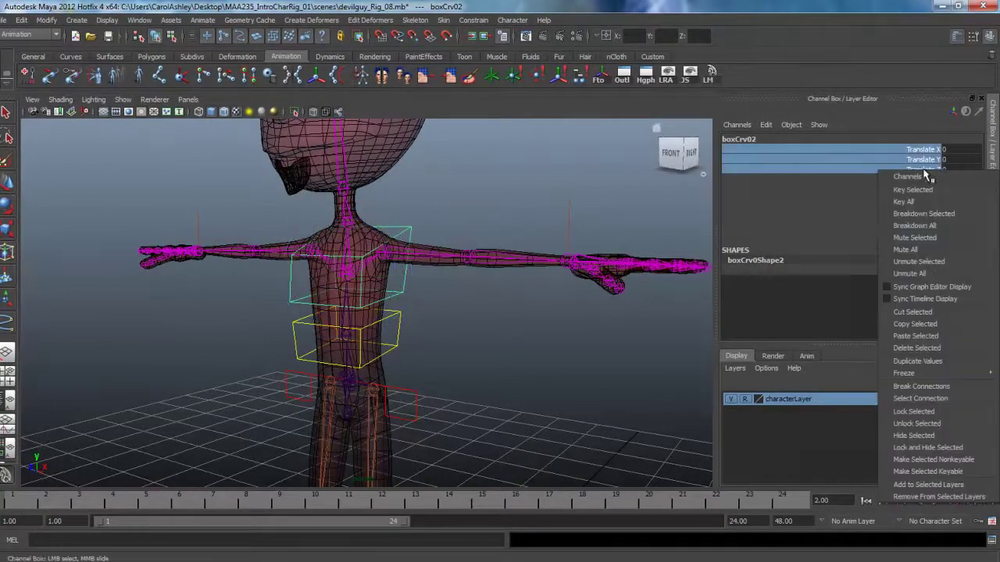
pyautogui.click(919, 448)
pyautogui.moveTo(934, 180); pyautogui.dragTo(930, 200)
pyautogui.rightClick(929, 206)
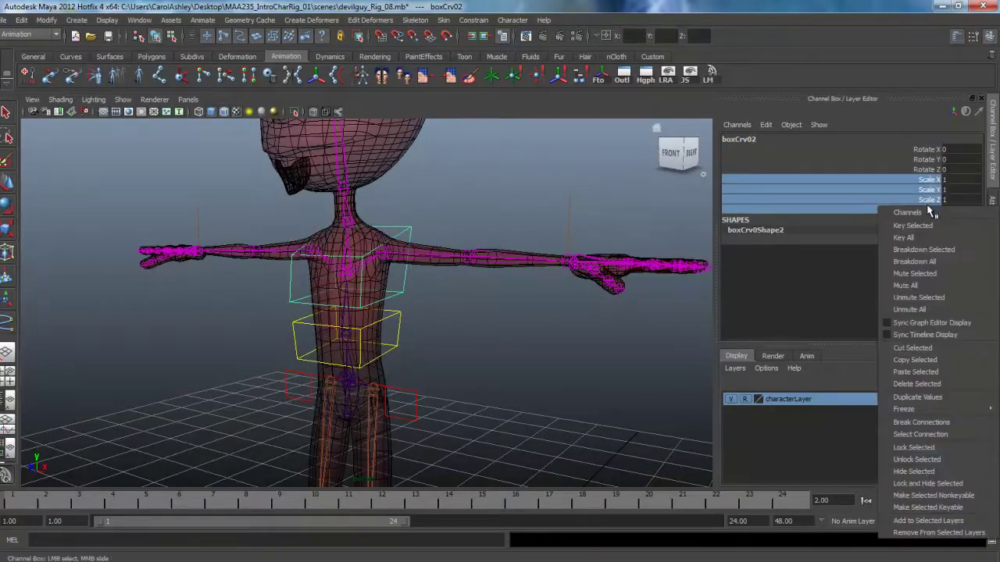
pyautogui.click(914, 483)
# - Lock and hide the translate, scale and visibility channels of the waist box curve, and clear the selection
pyautogui.click(405, 351)
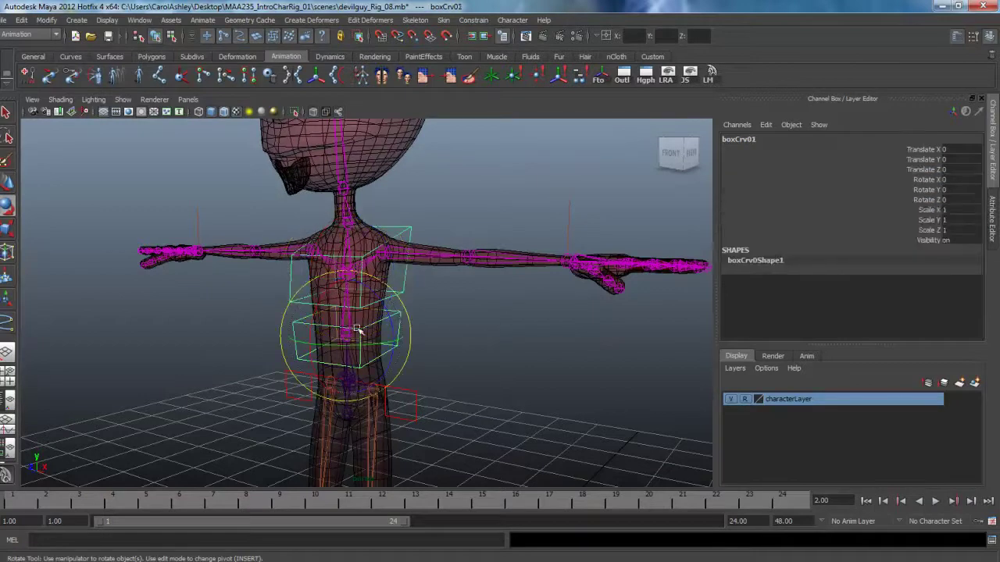
pyautogui.moveTo(927, 149); pyautogui.dragTo(928, 169)
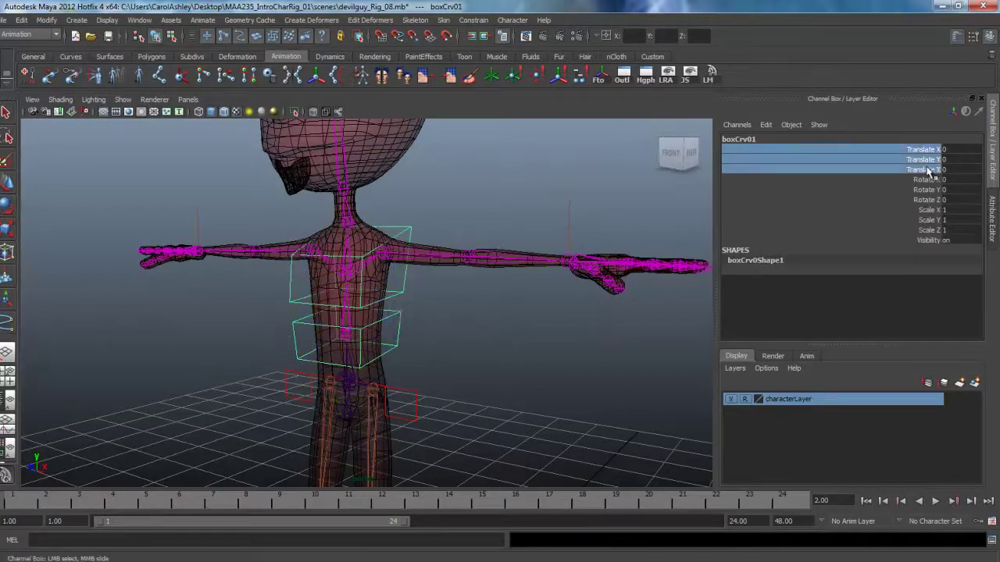
pyautogui.rightClick(927, 170)
pyautogui.click(922, 445)
pyautogui.press('e')
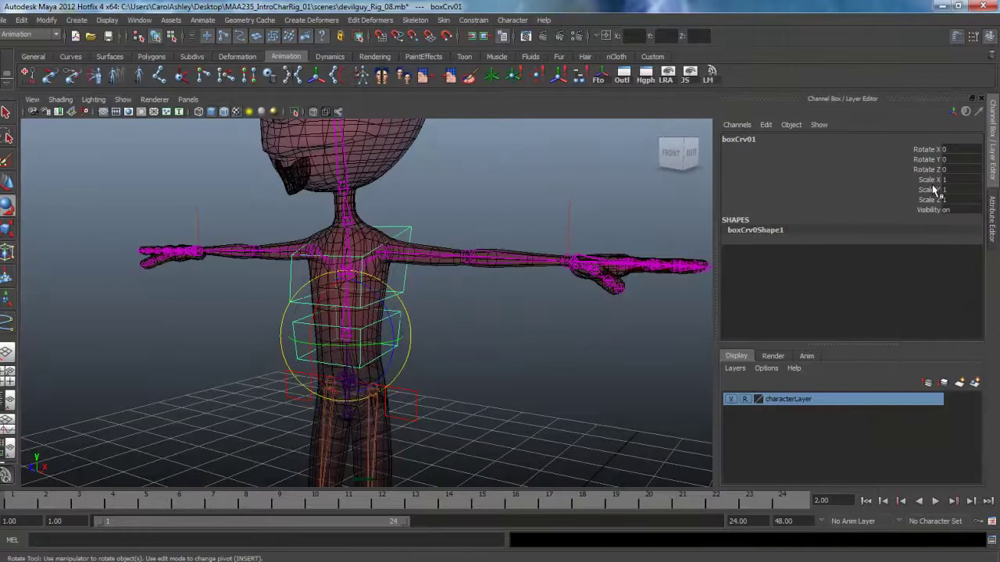
pyautogui.moveTo(931, 183); pyautogui.dragTo(937, 211)
pyautogui.rightClick(937, 211)
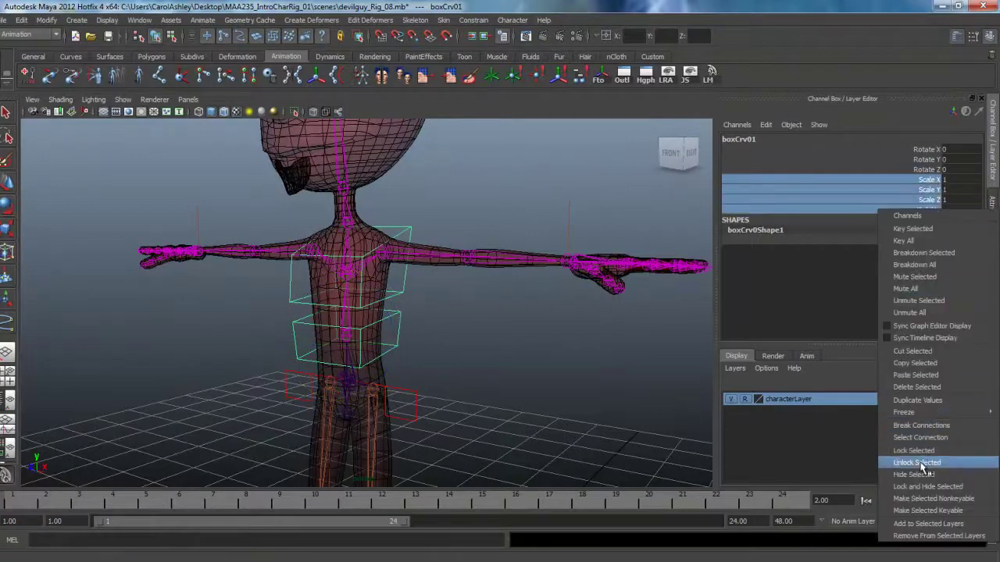
pyautogui.click(921, 487)
pyautogui.click(553, 324)
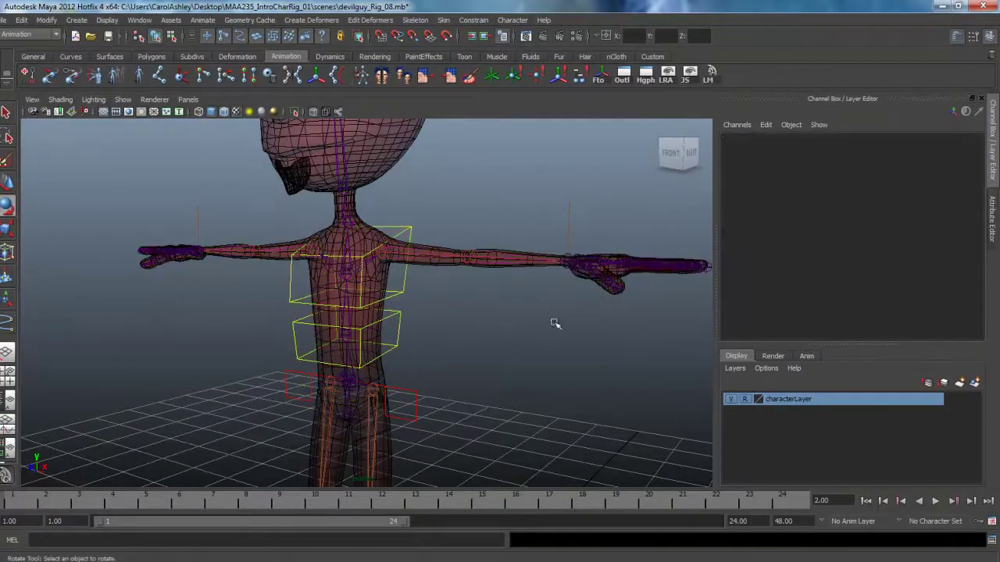
pyautogui.keyDown('alt'); pyautogui.moveTo(570, 332); pyautogui.dragTo(453, 328, button='right'); pyautogui.keyUp('alt')
pyautogui.keyDown('alt'); pyautogui.moveTo(472, 341); pyautogui.dragTo(475, 291, button='middle'); pyautogui.keyUp('alt')
pyautogui.keyDown('alt'); pyautogui.moveTo(537, 311); pyautogui.dragTo(424, 305, button='right'); pyautogui.keyUp('alt')
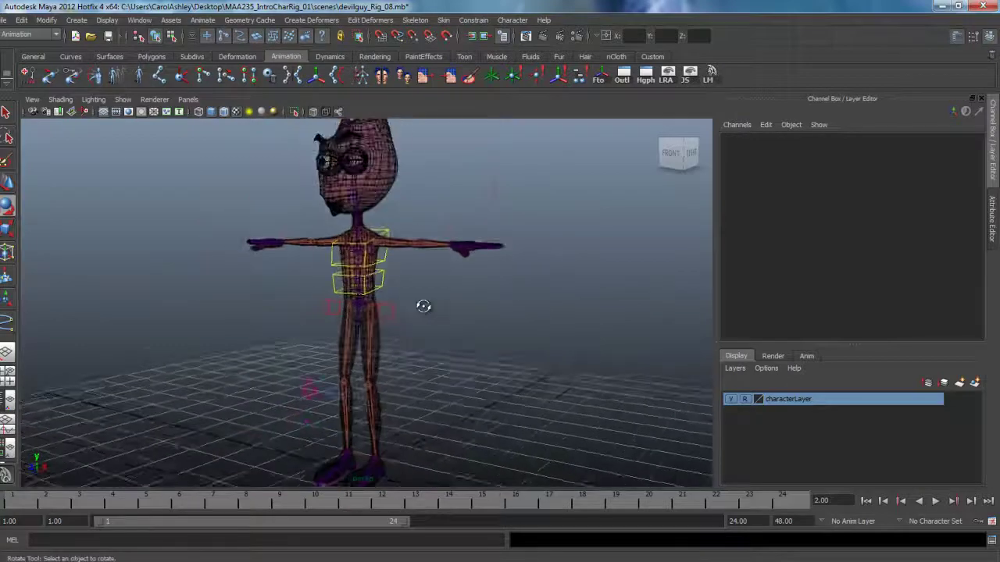
pyautogui.keyDown('alt'); pyautogui.moveTo(351, 277); pyautogui.dragTo(415, 269); pyautogui.keyUp('alt')
pyautogui.moveTo(446, 317)
pyautogui.keyDown('alt'); pyautogui.mouseDown()
pyautogui.moveTo(395, 312)
pyautogui.moveTo(457, 315)
pyautogui.moveTo(462, 337)
pyautogui.moveTo(433, 337)
pyautogui.moveTo(450, 341)
pyautogui.moveTo(456, 309)
pyautogui.mouseUp(); pyautogui.keyUp('alt')
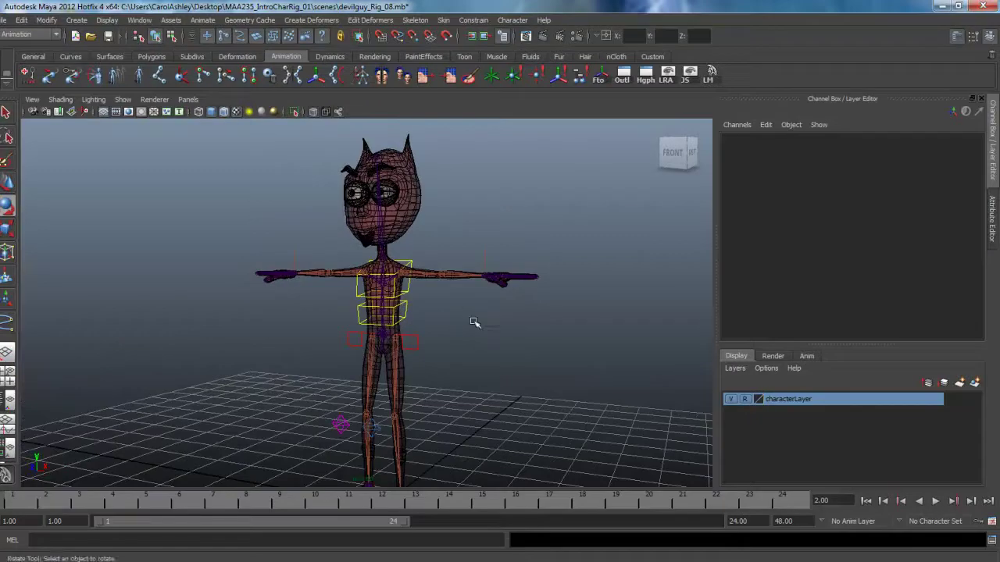